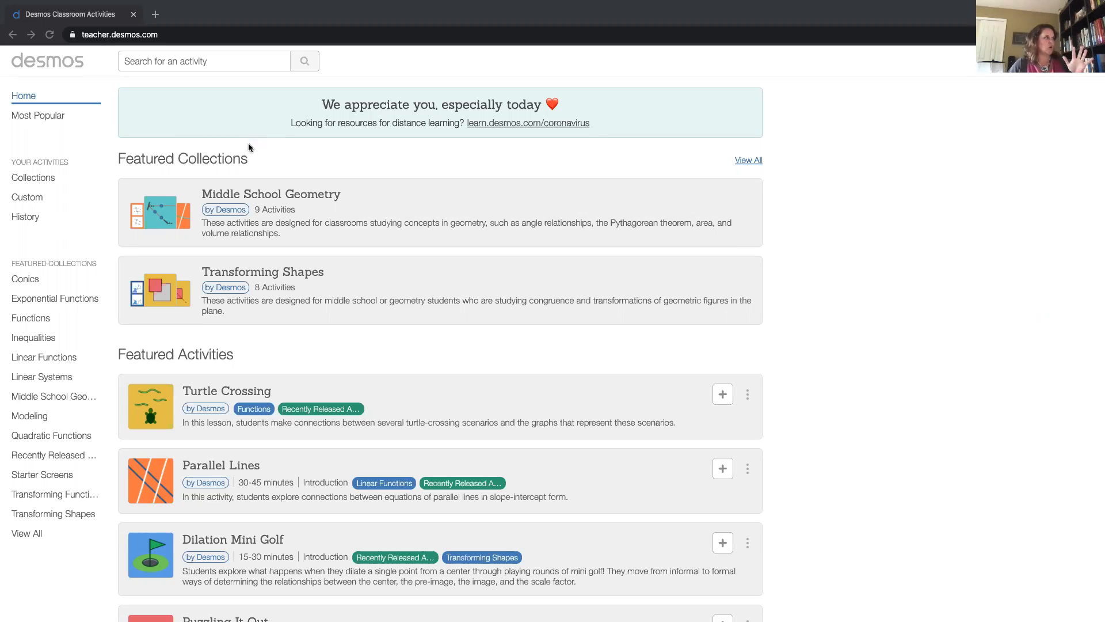
# Step: Create a new activity collection named "2nd Period - C&E"
pyautogui.click(36, 178)
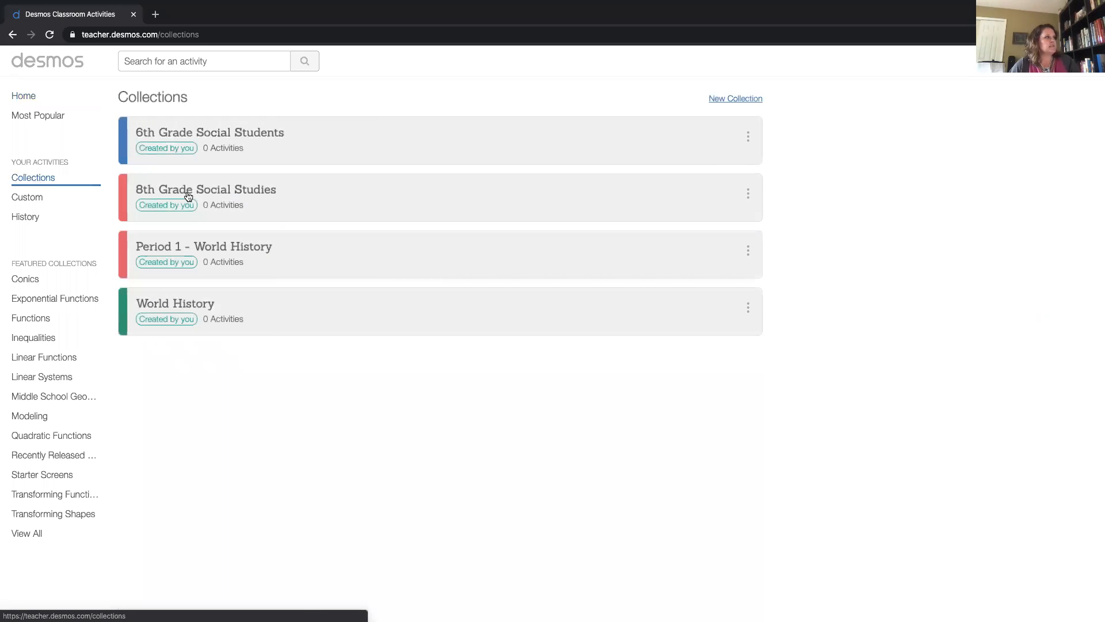
pyautogui.click(730, 103)
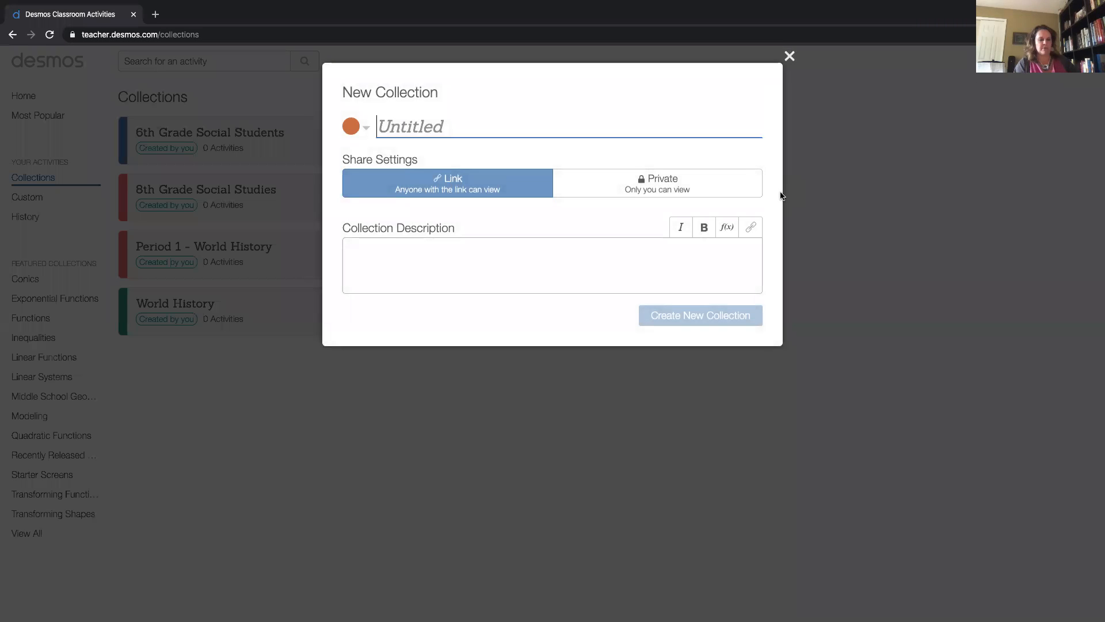
pyautogui.write('2nd Period ')
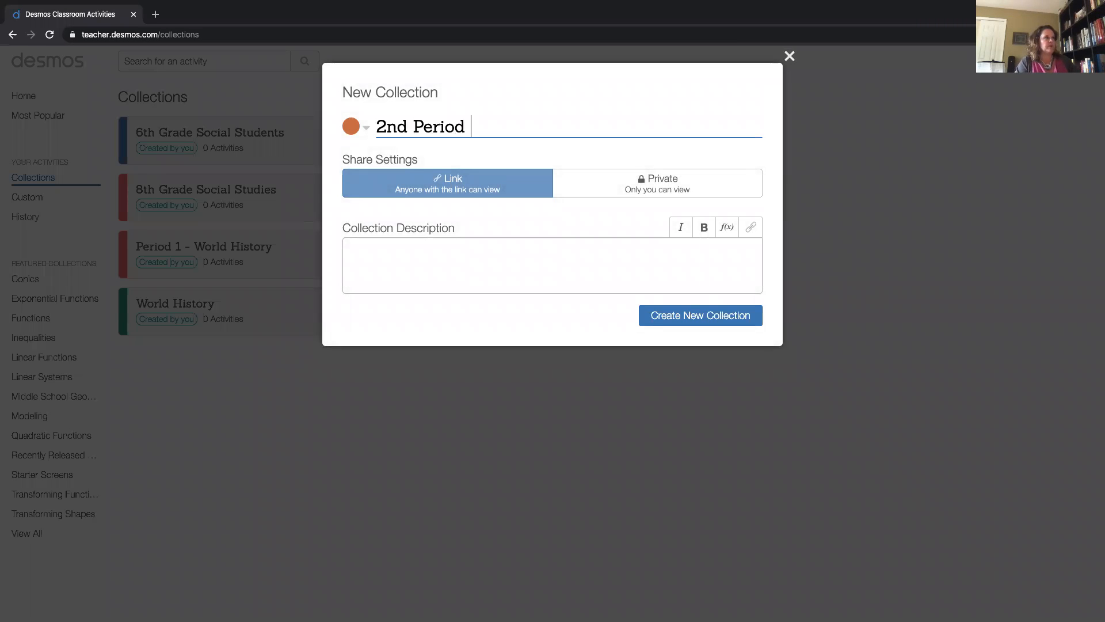
pyautogui.write('- C&E')
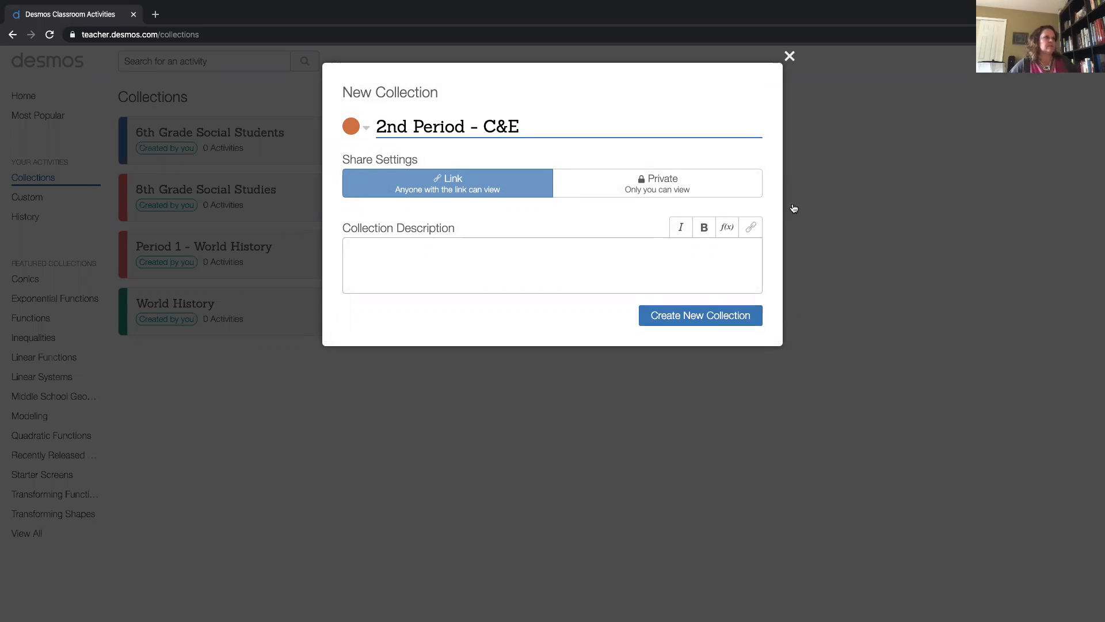
pyautogui.click(699, 316)
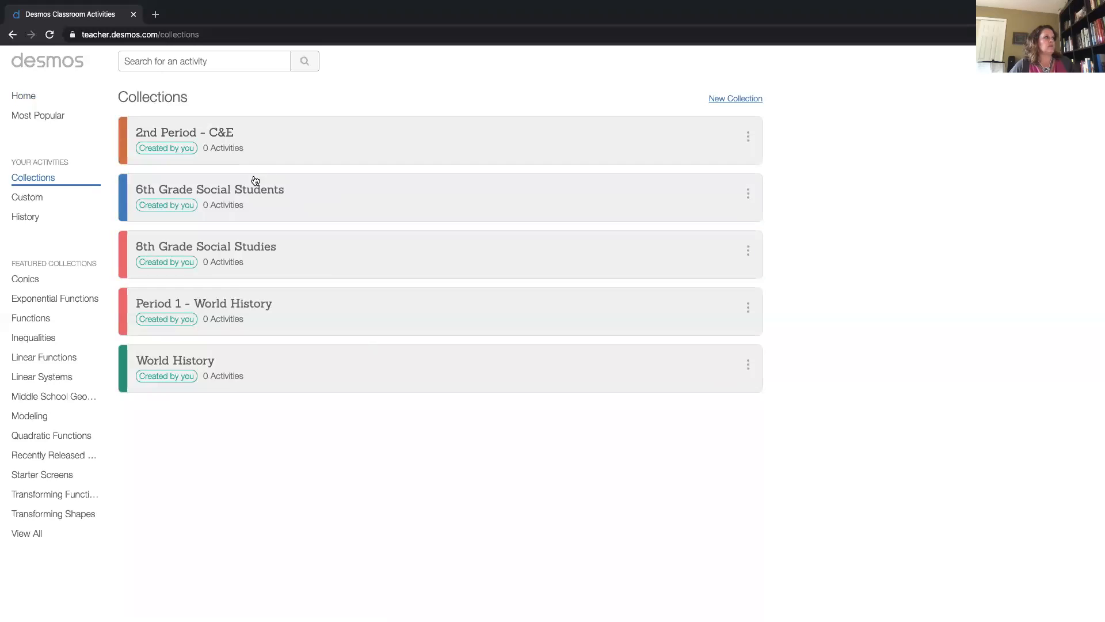
# Step: Open the custom activity "Test" for editing
pyautogui.click(35, 200)
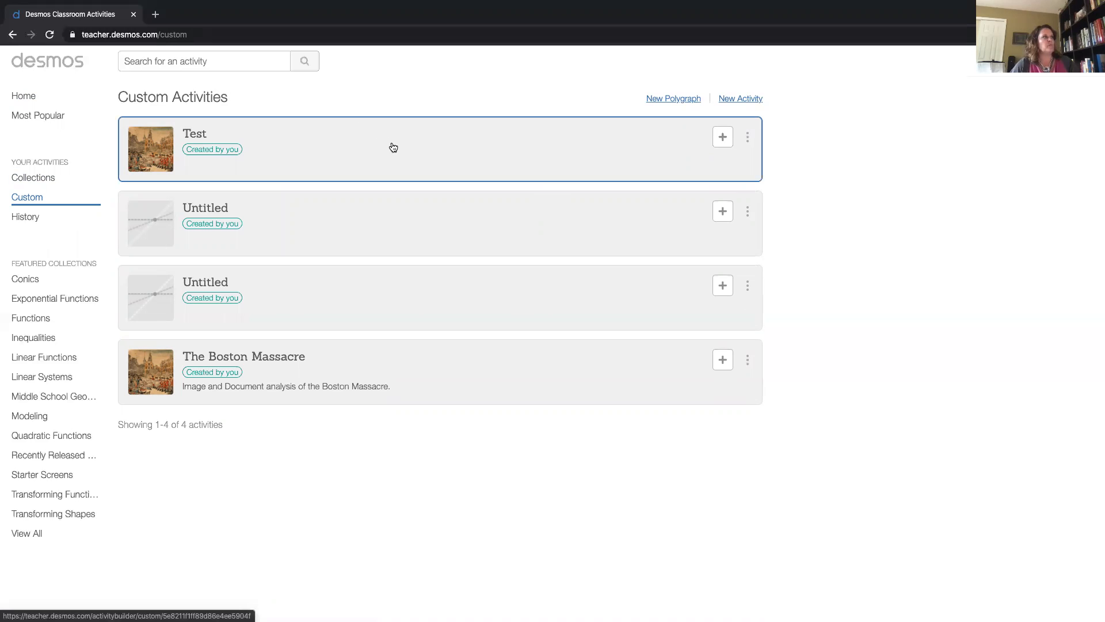
pyautogui.click(748, 140)
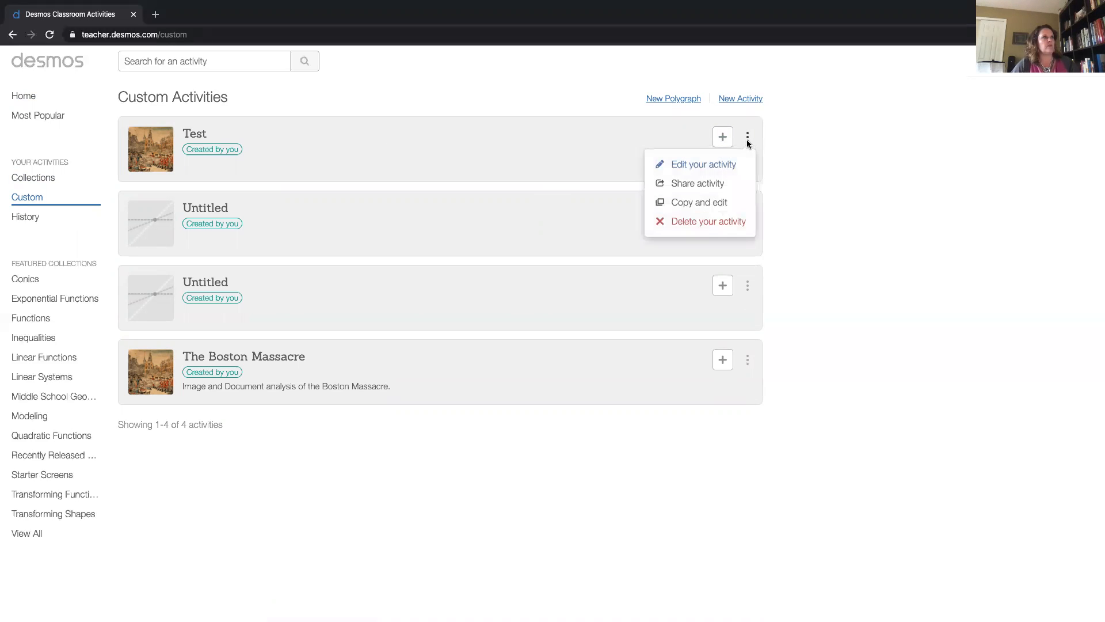
pyautogui.click(693, 165)
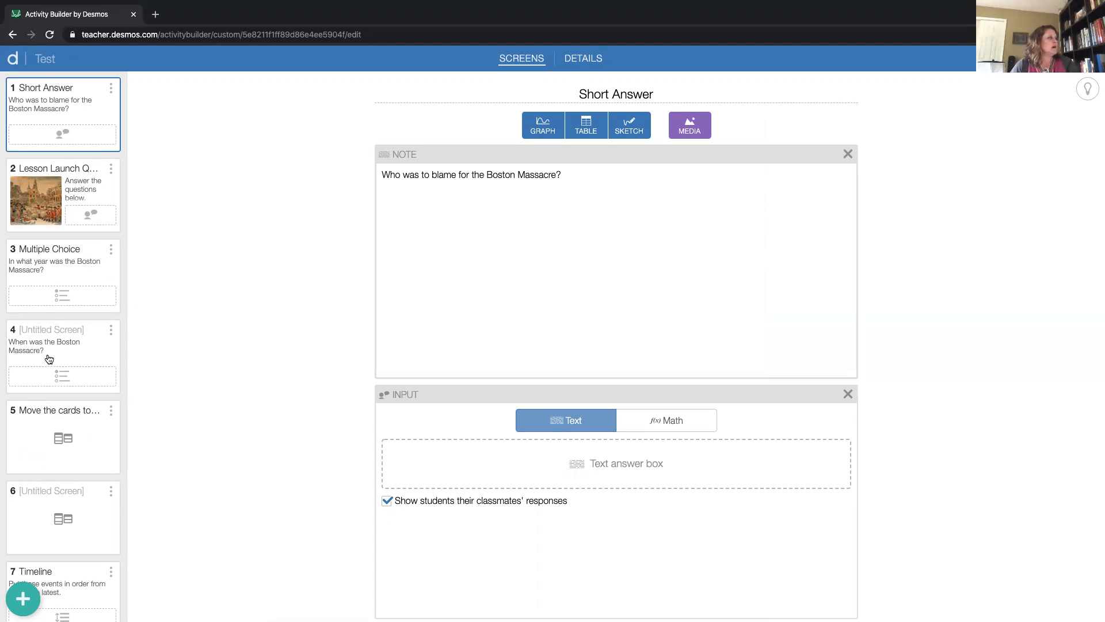
# Step: Add a new screen after the first one and upload Revere.png from the Desmos Demonstration folder as its media
pyautogui.scroll(-3, 46, 357)
pyautogui.scroll(-5, 68, 371)
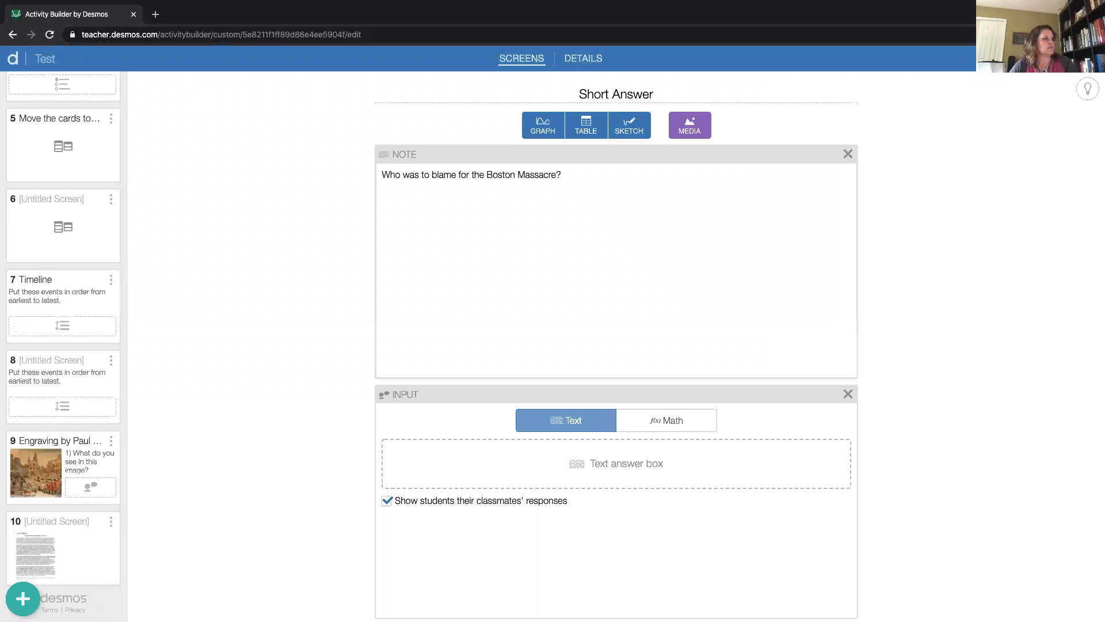
pyautogui.click(24, 603)
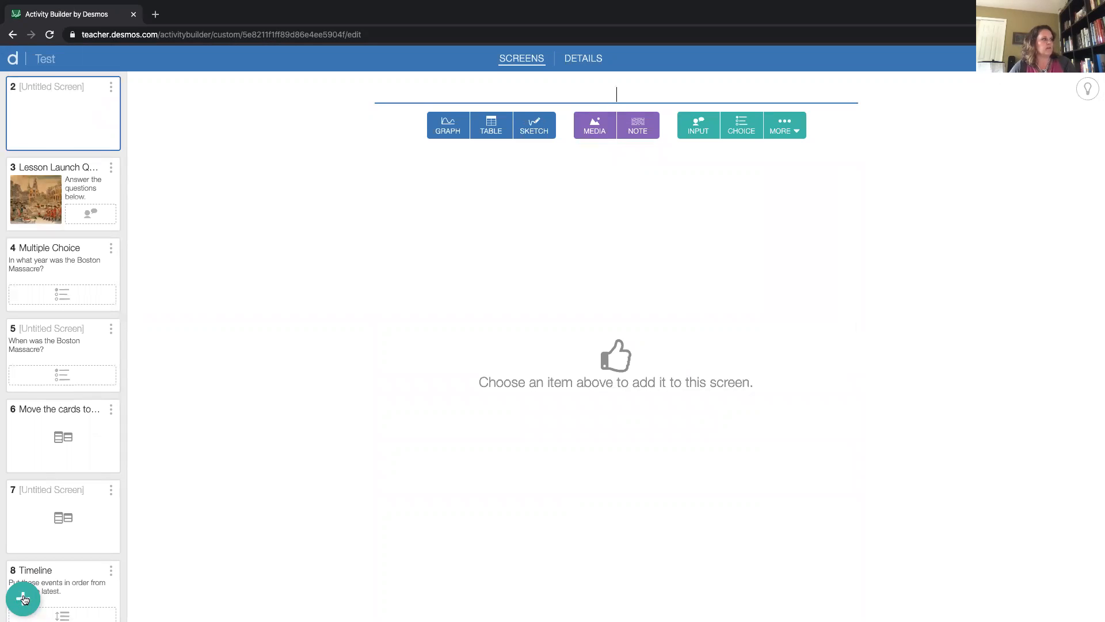
pyautogui.click(591, 129)
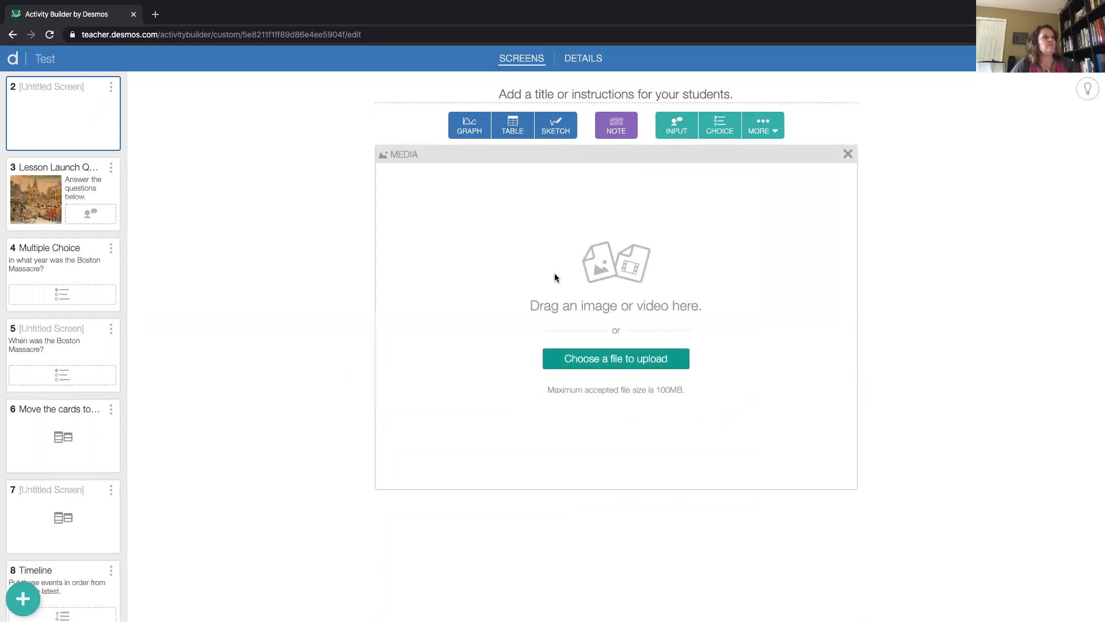
pyautogui.click(621, 363)
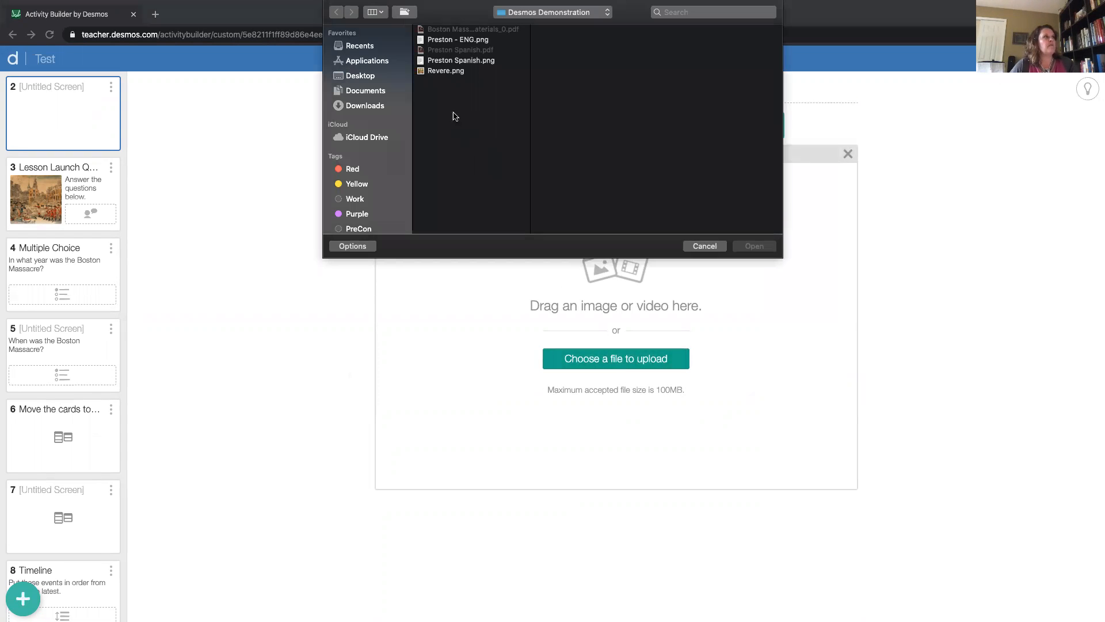
pyautogui.click(452, 71)
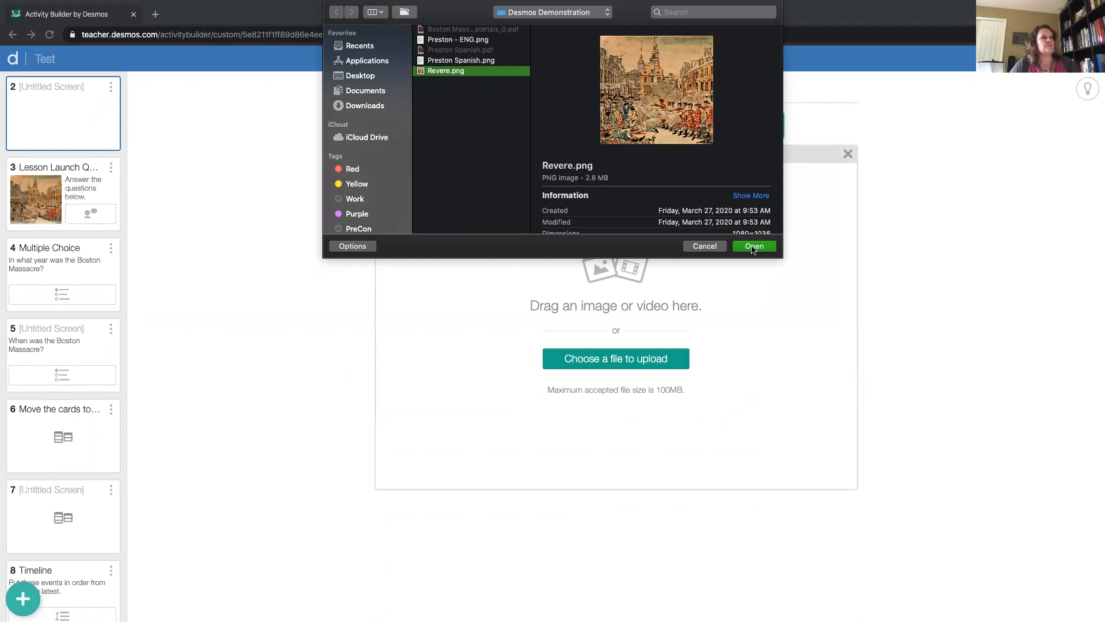
pyautogui.click(753, 247)
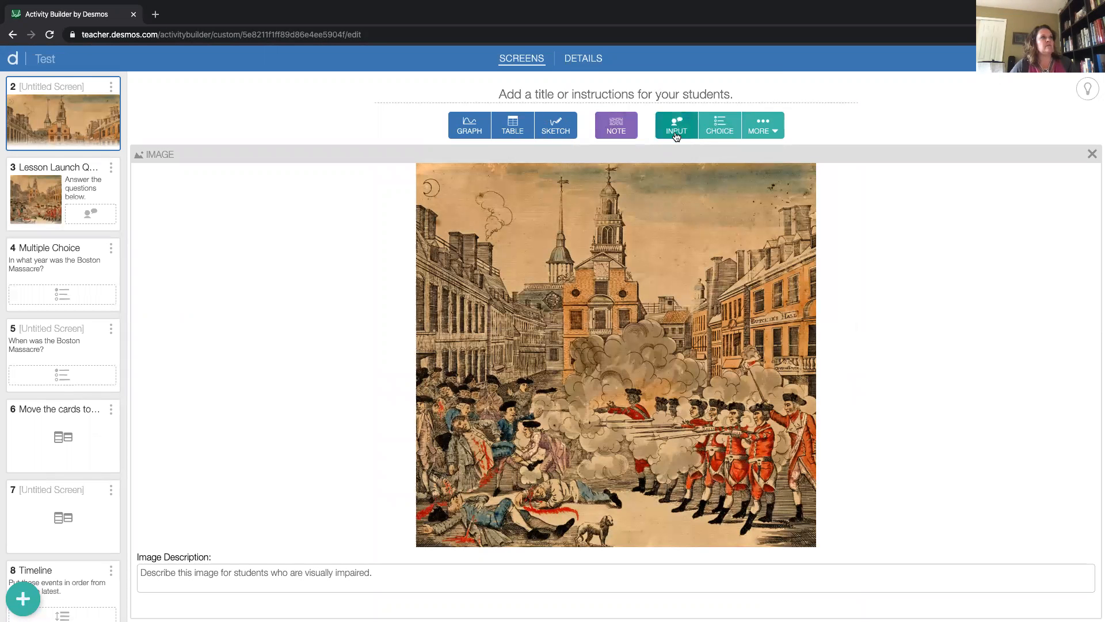
# Step: Add a note reading "Analyze this image" and a text answer input beside the engraving
pyautogui.click(623, 131)
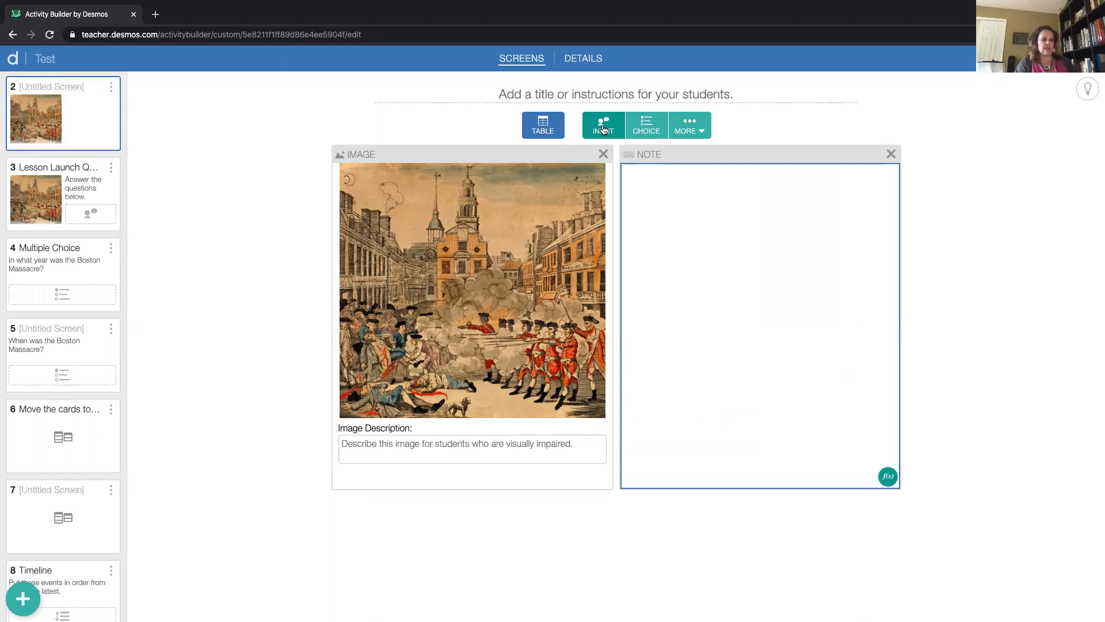
pyautogui.write('Analyze this i')
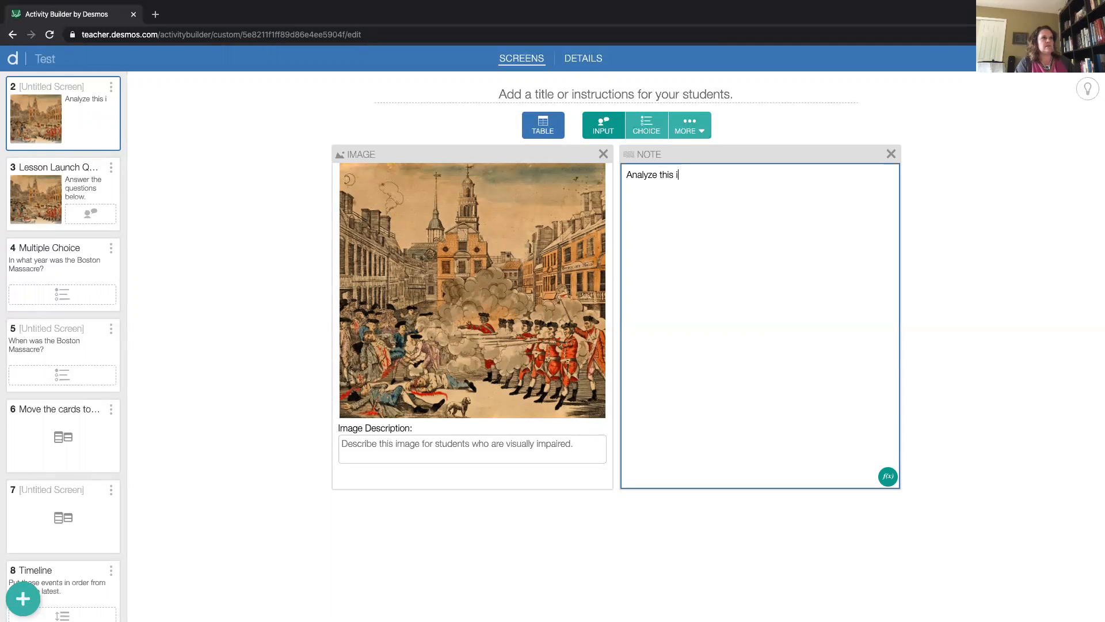
pyautogui.write('mage')
pyautogui.click(603, 124)
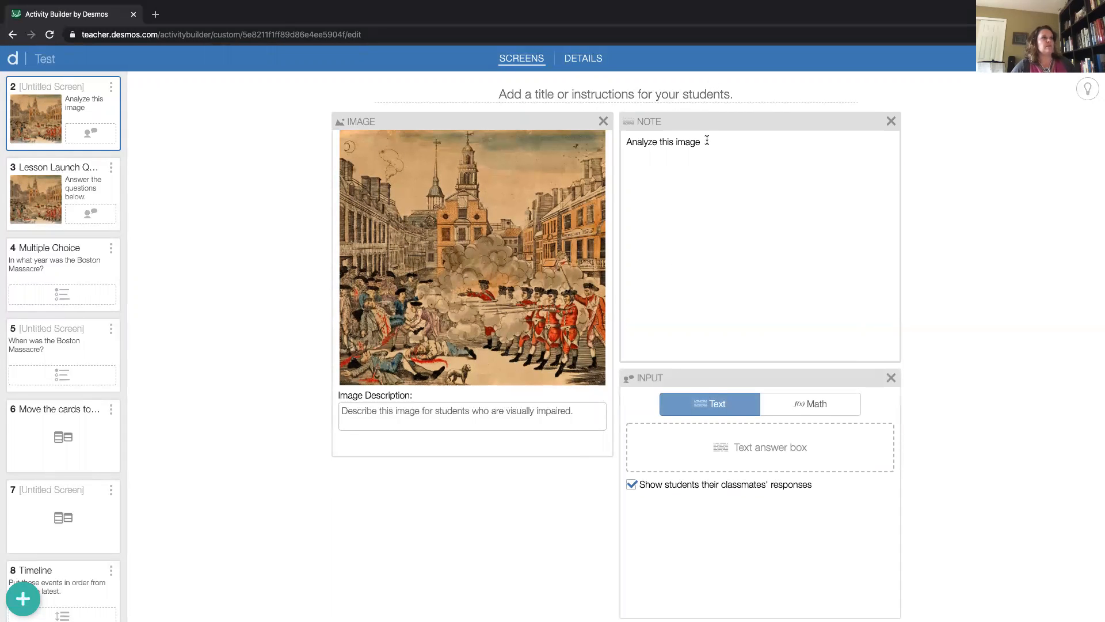
# Step: Extend the note to "Analyze this image and answer the questions below." and start a numbered line with "1)"
pyautogui.click(702, 144)
pyautogui.write('and answr the ')
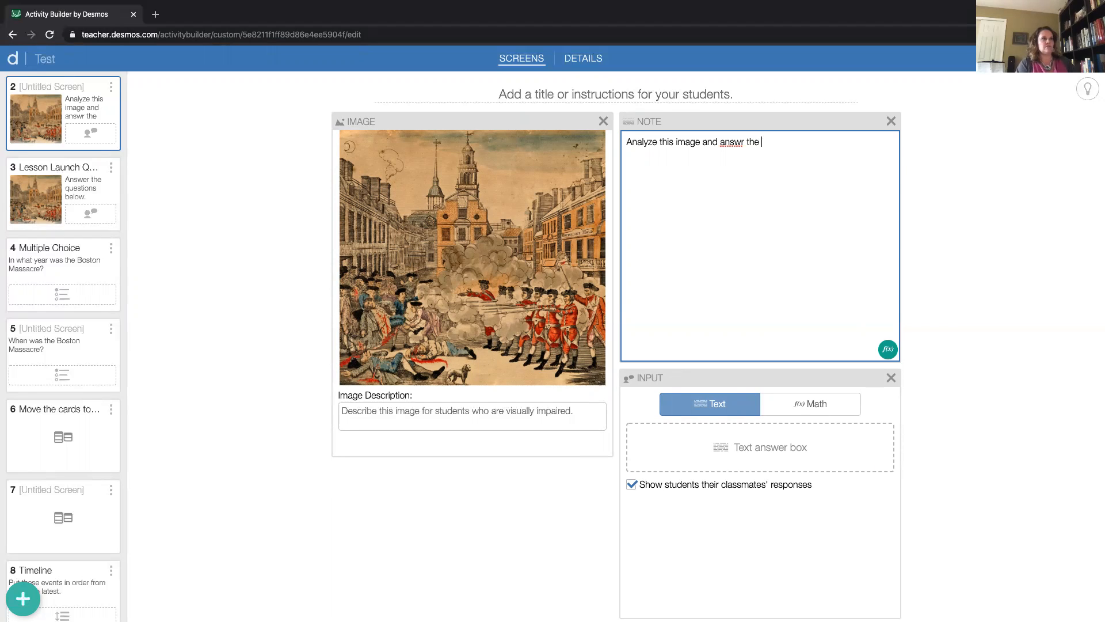
pyautogui.press('BackSpace')
pyautogui.press('BackSpace')
pyautogui.press('BackSpace')
pyautogui.press('BackSpace')
pyautogui.press('BackSpace')
pyautogui.press('BackSpace')
pyautogui.write('er the questions below.')
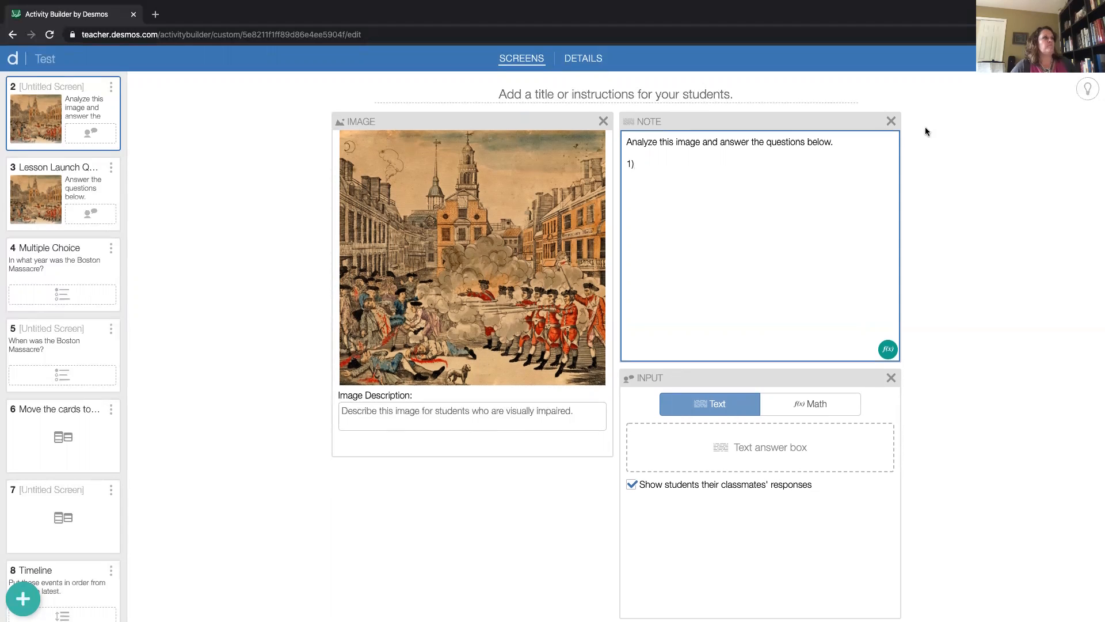
# Step: Try a multiple-choice component in place of the text input, look at the additional component options, and restore the text input
pyautogui.click(890, 378)
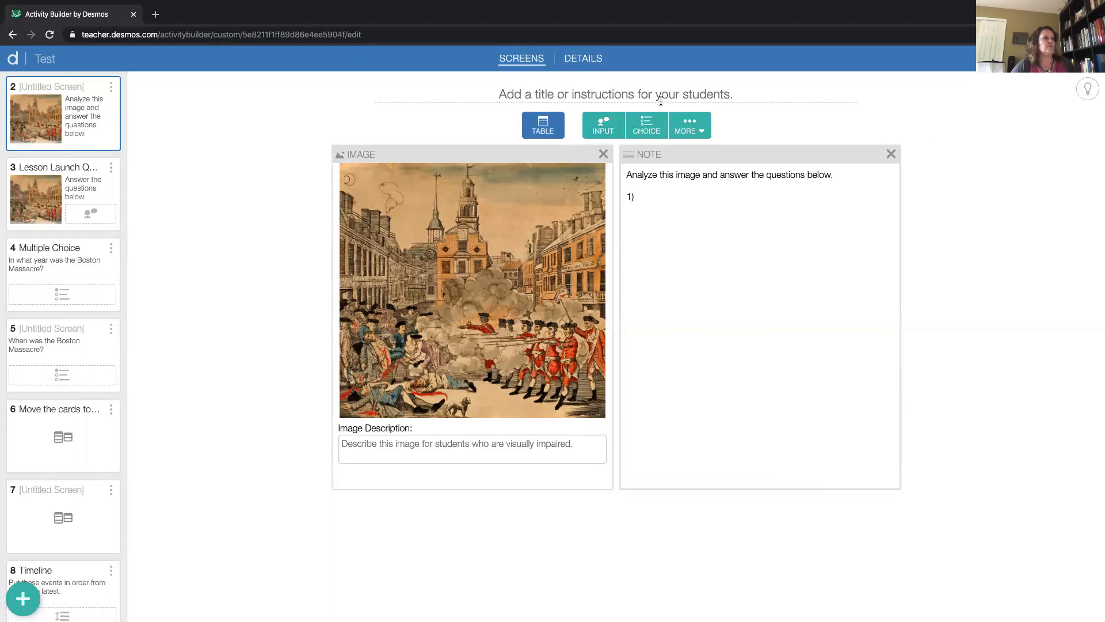
pyautogui.click(656, 130)
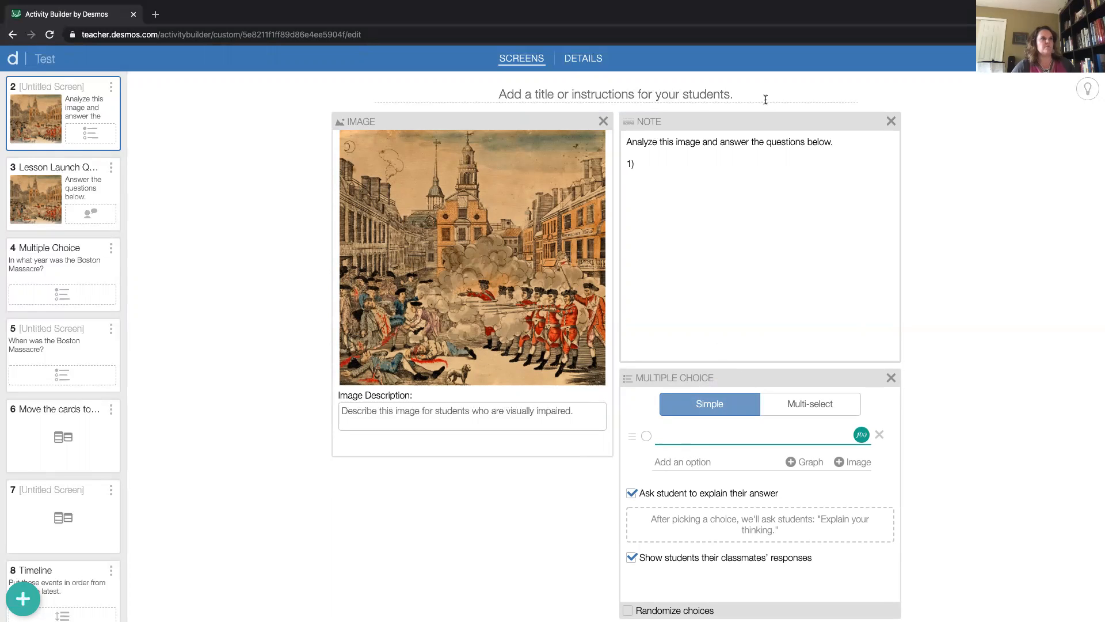
pyautogui.click(891, 377)
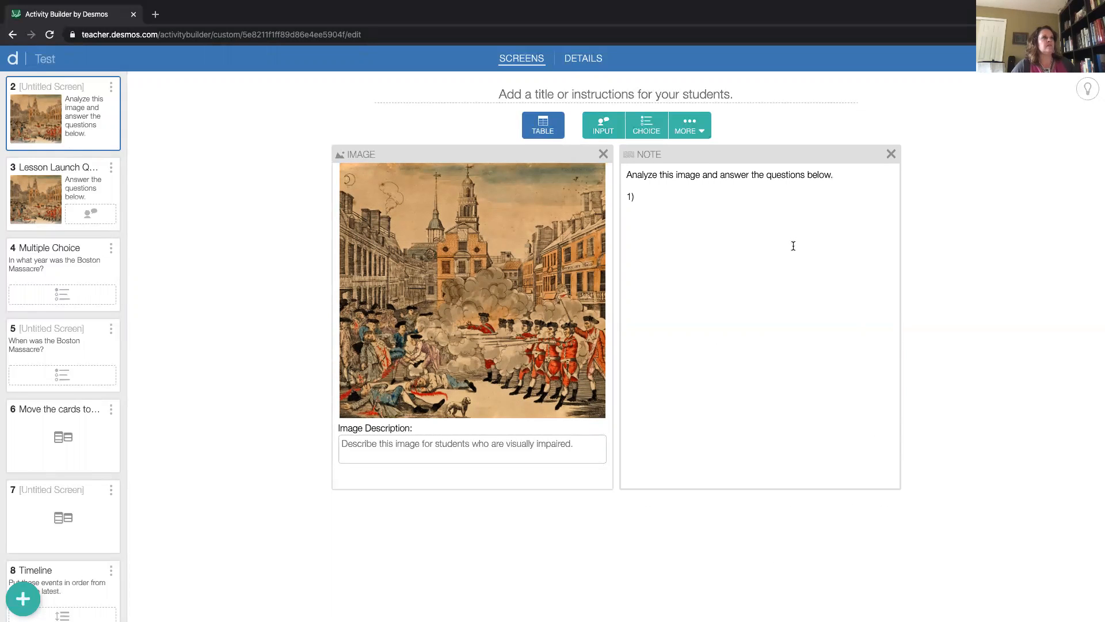
pyautogui.click(700, 129)
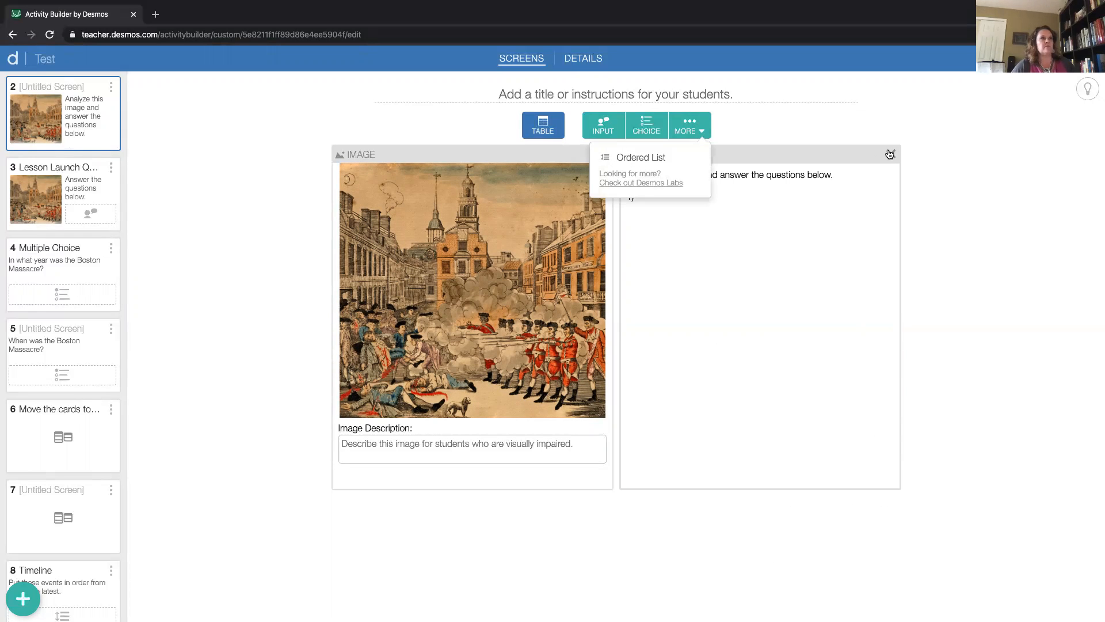
pyautogui.click(824, 131)
pyautogui.click(602, 131)
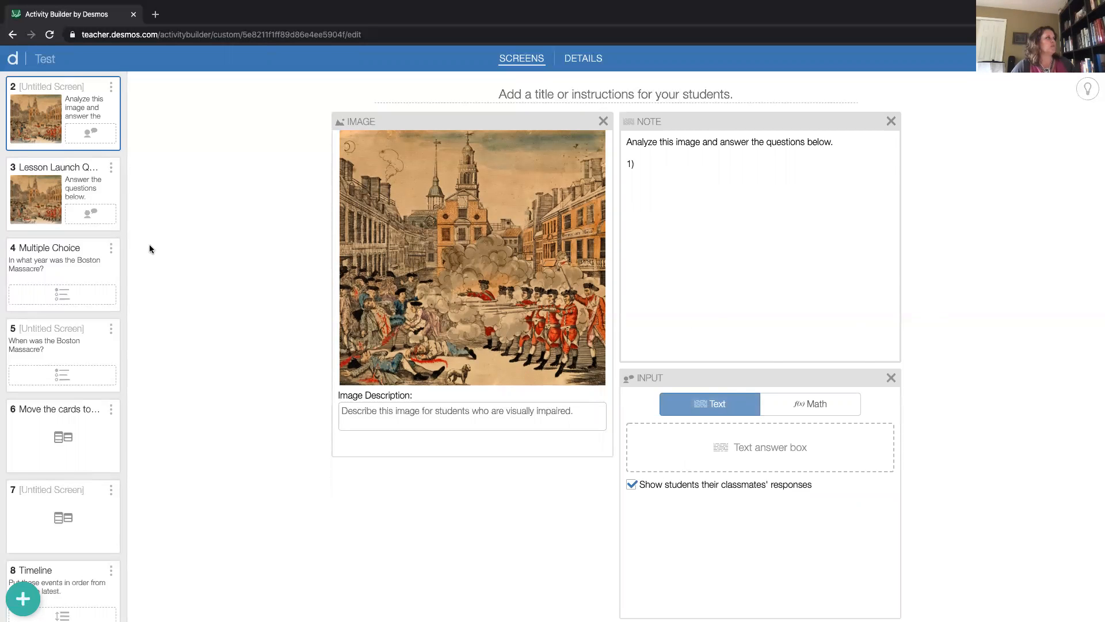
# Step: Add another screen with a multiple-choice component and a note asking "When was the Boston Massacre?"
pyautogui.scroll(-3, 57, 460)
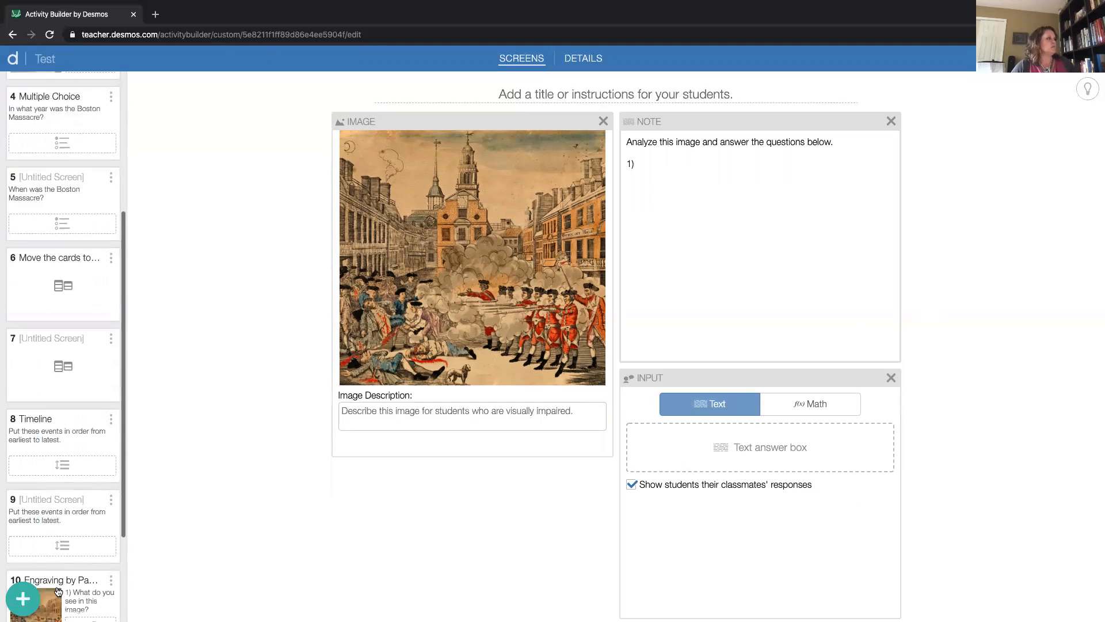
pyautogui.click(34, 597)
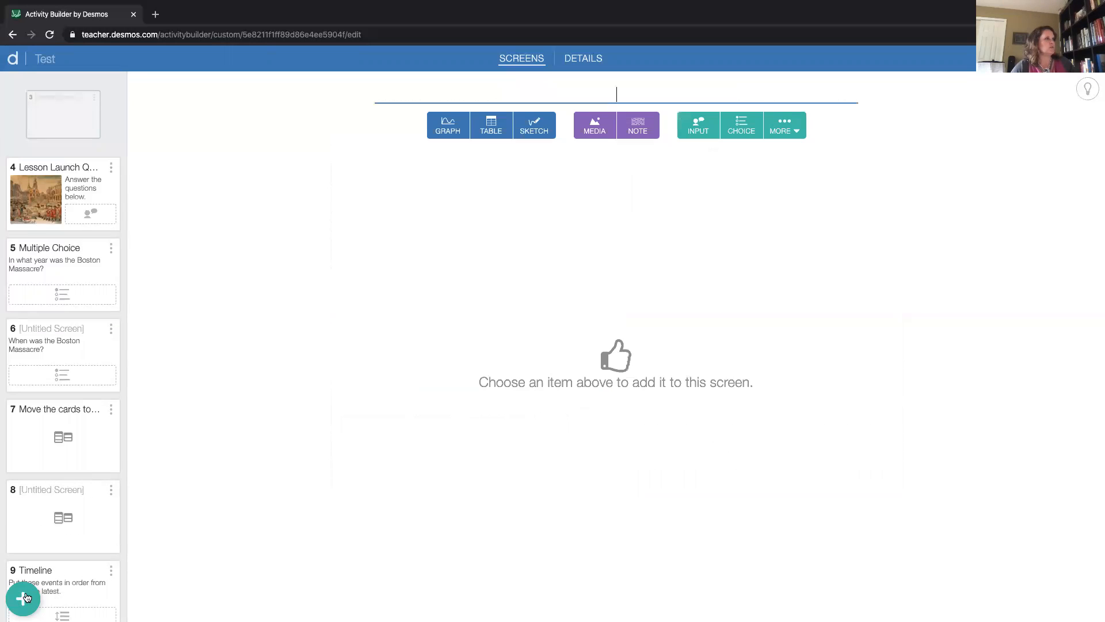
pyautogui.click(738, 126)
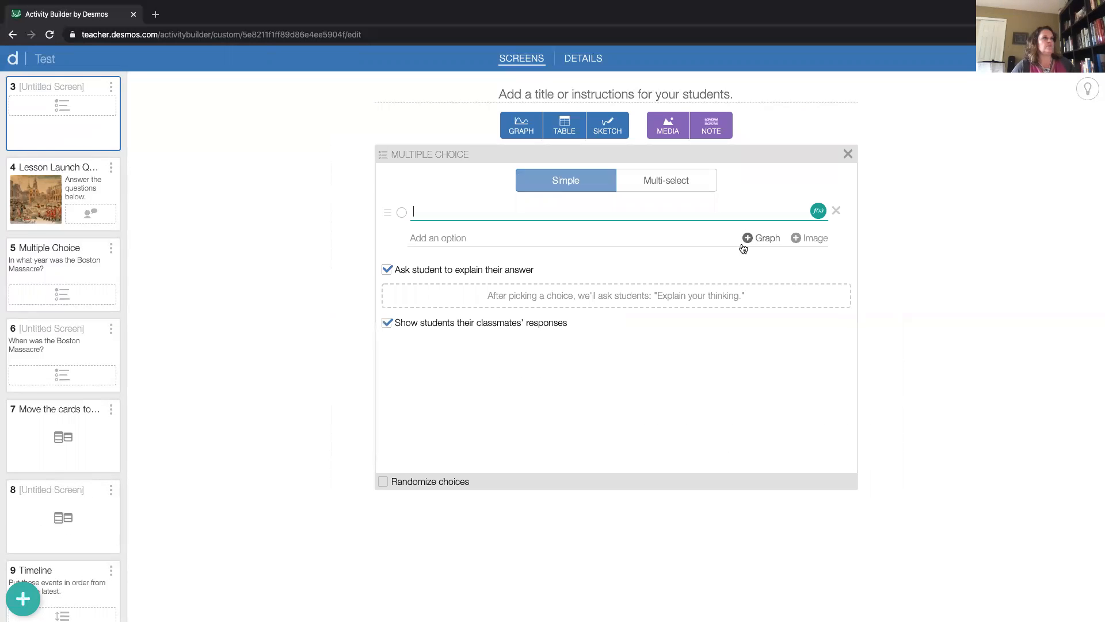
pyautogui.click(725, 130)
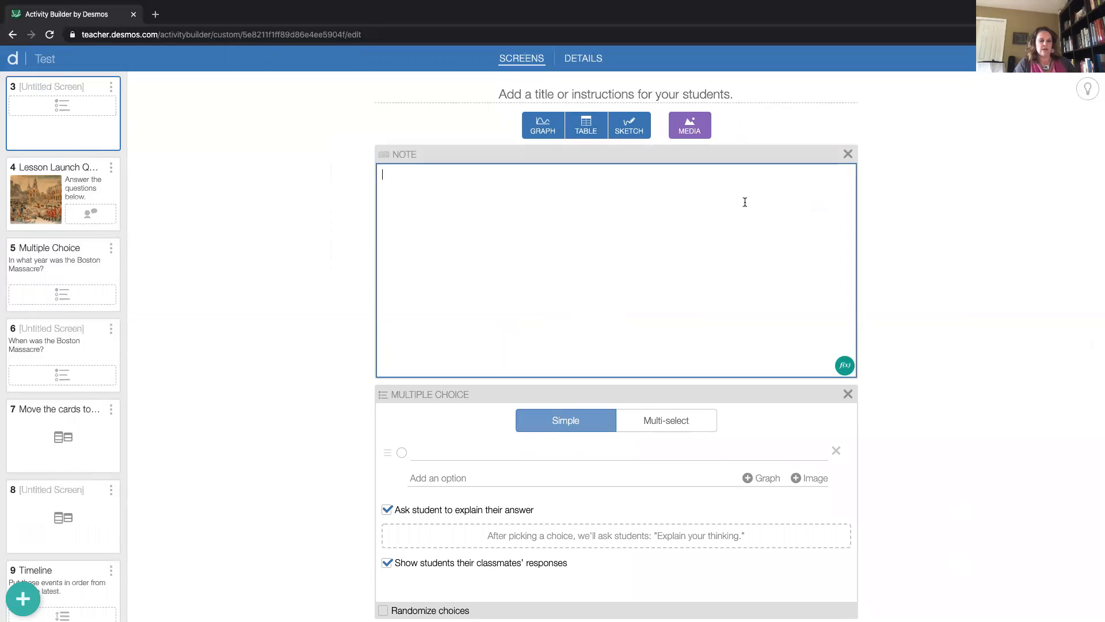
pyautogui.write('When was the Boston Massacre?')
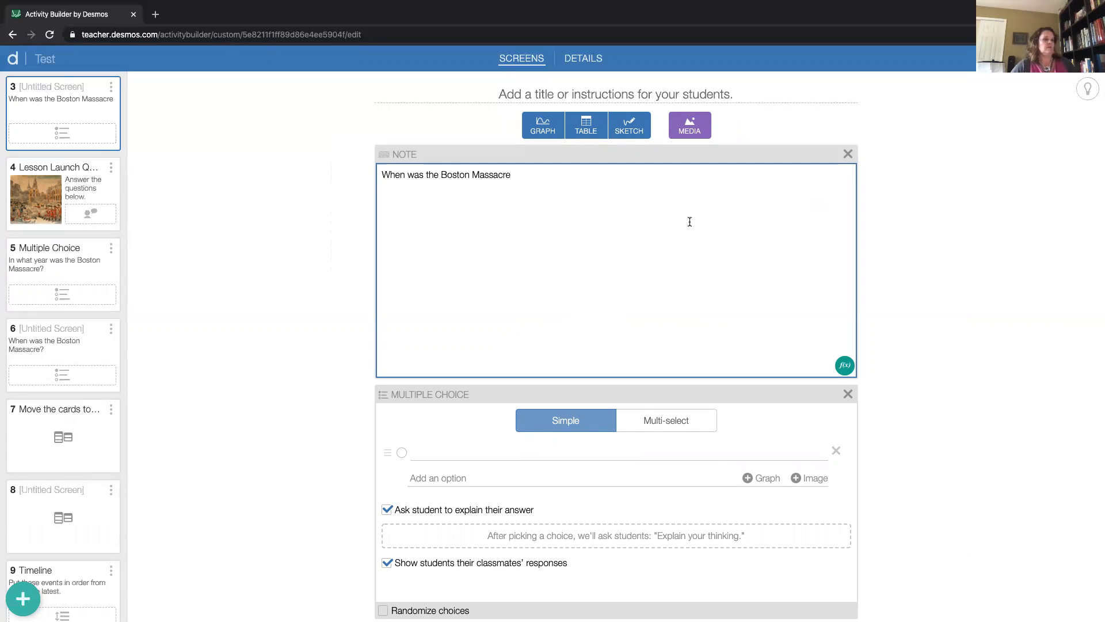
# Step: Enter the answer choices 1770, 1771, 1772 and 1773, and turn off asking students to explain their answer
pyautogui.click(439, 451)
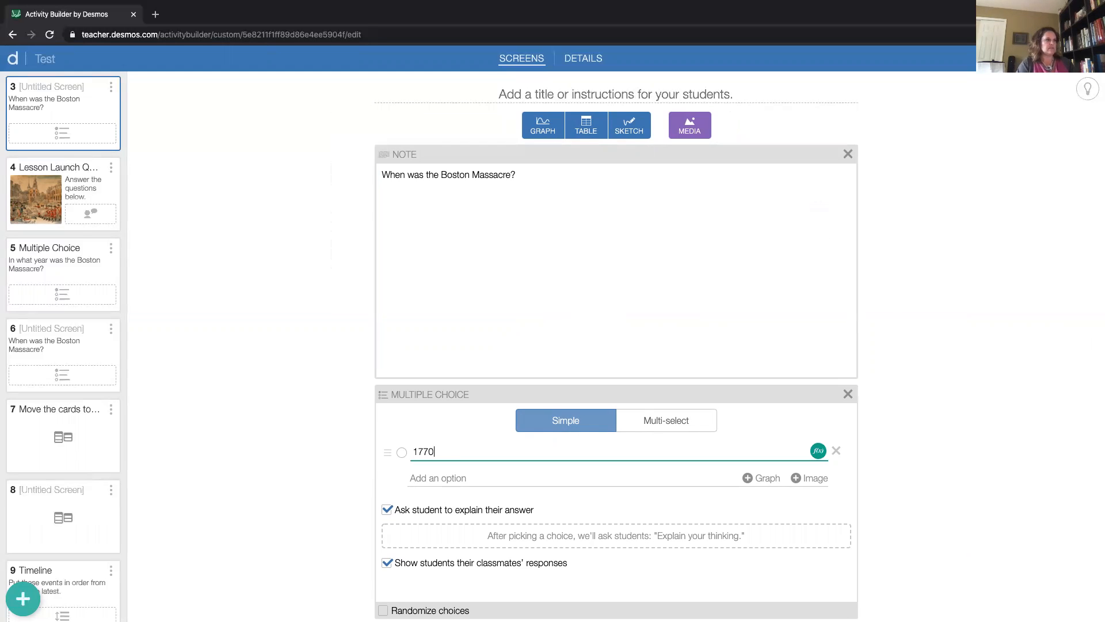
pyautogui.press('Return')
pyautogui.press('Return')
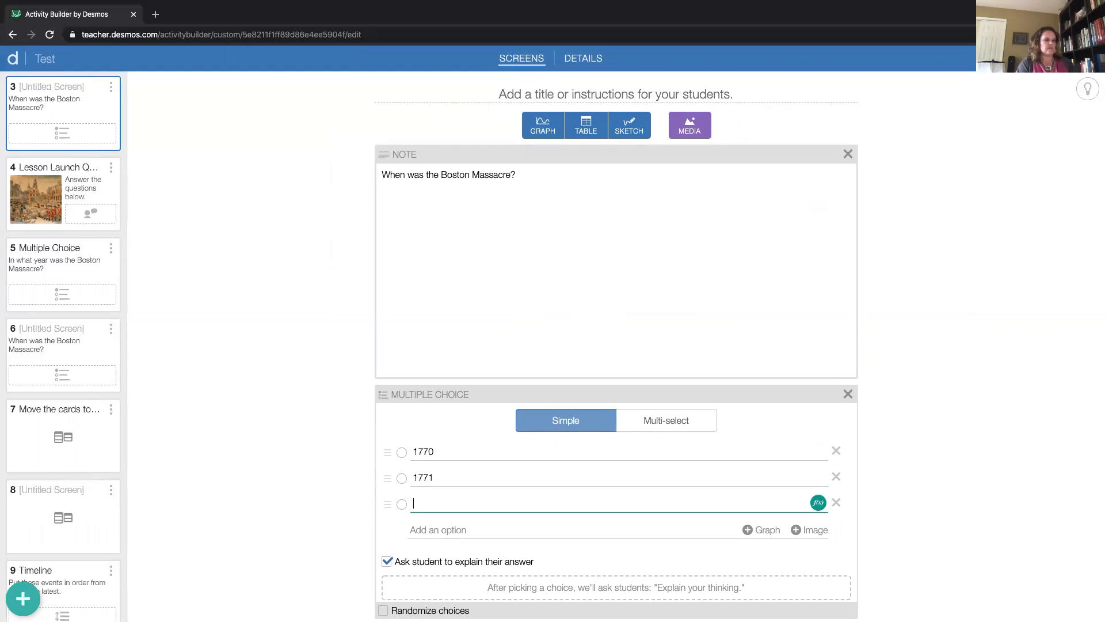
pyautogui.write('1772')
pyautogui.press('Return')
pyautogui.write('1773')
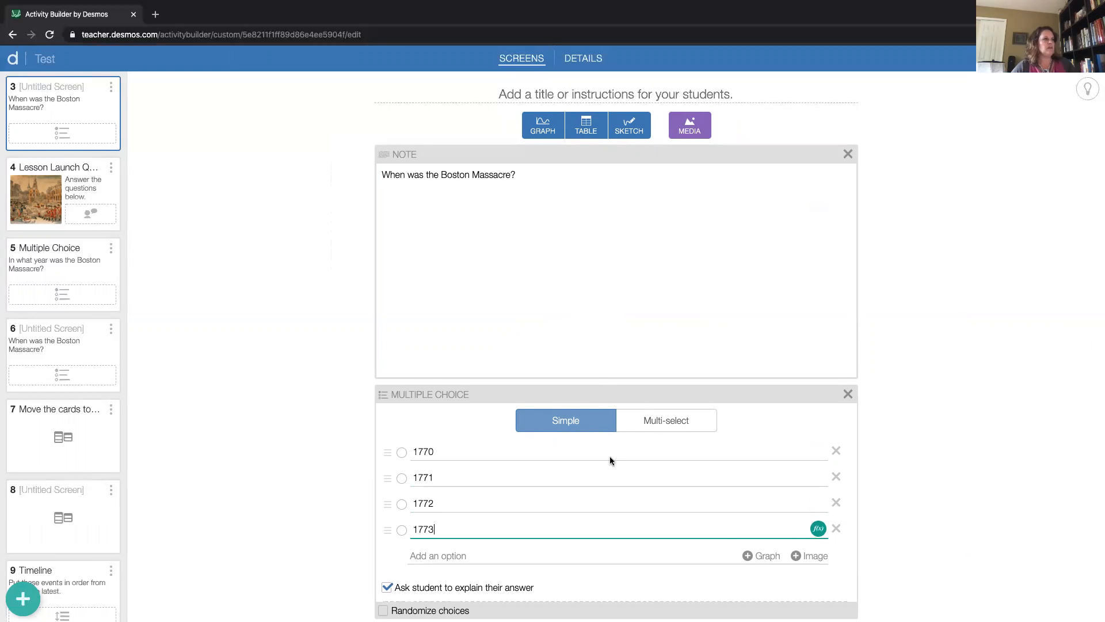
pyautogui.scroll(-2, 668, 423)
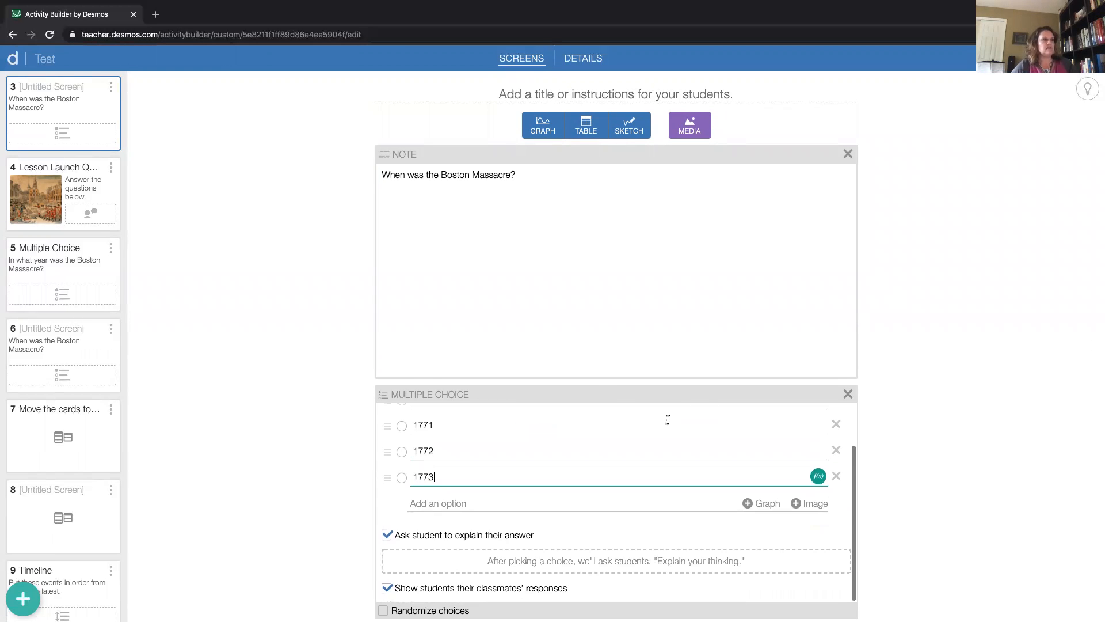
pyautogui.click(387, 537)
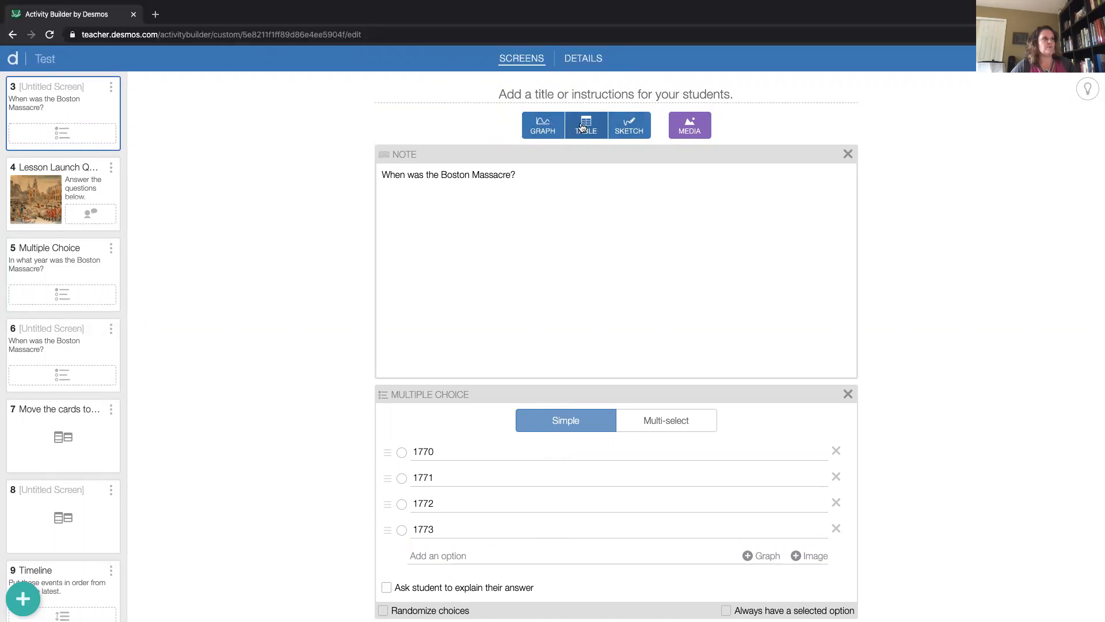
pyautogui.scroll(-3, 49, 478)
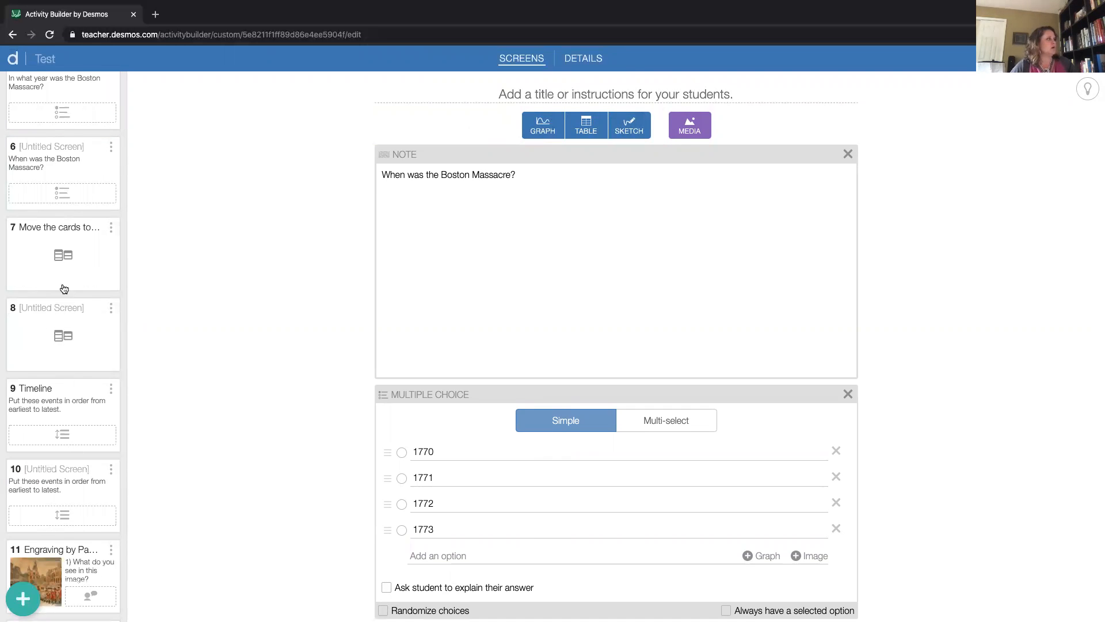
# Step: Add a screen after the existing card-matching screen and insert a Card Sort component on it
pyautogui.click(66, 282)
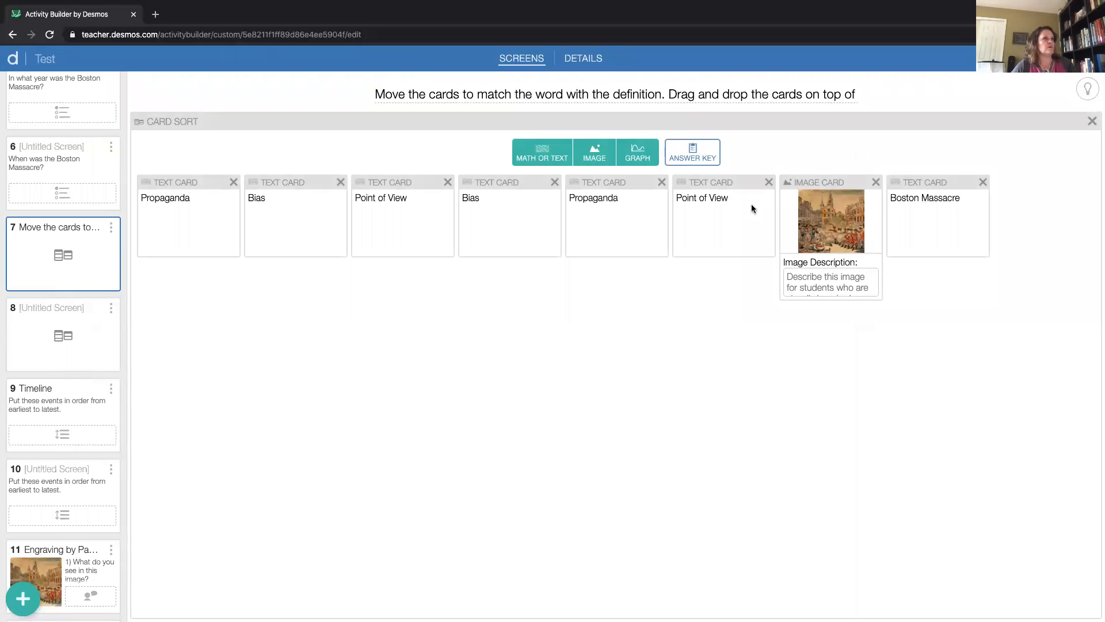
pyautogui.click(23, 598)
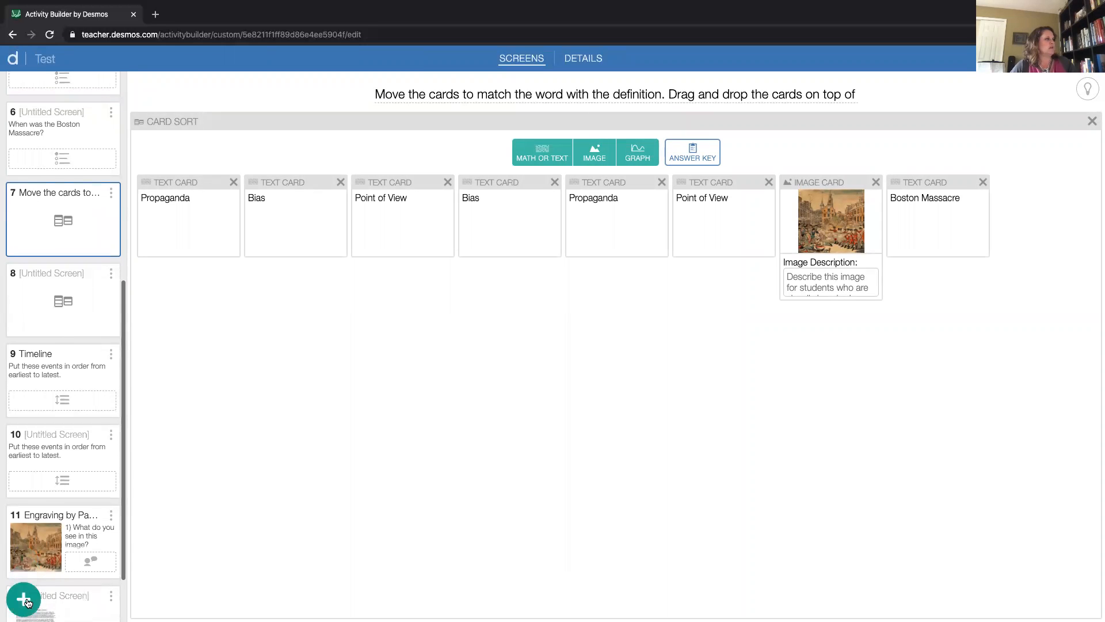
pyautogui.click(794, 131)
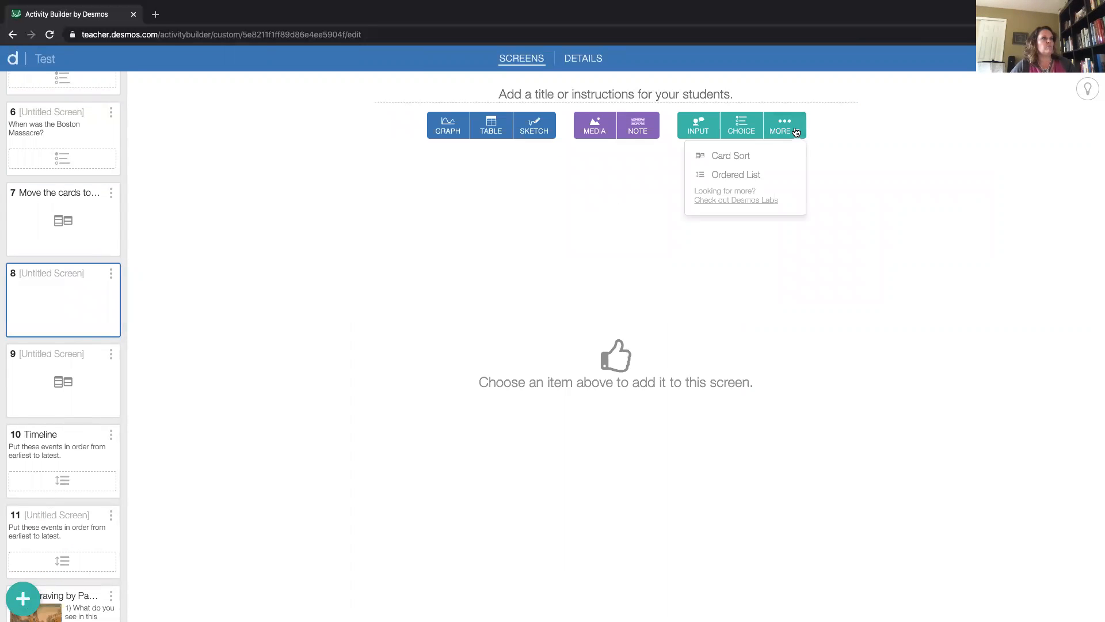
pyautogui.click(731, 158)
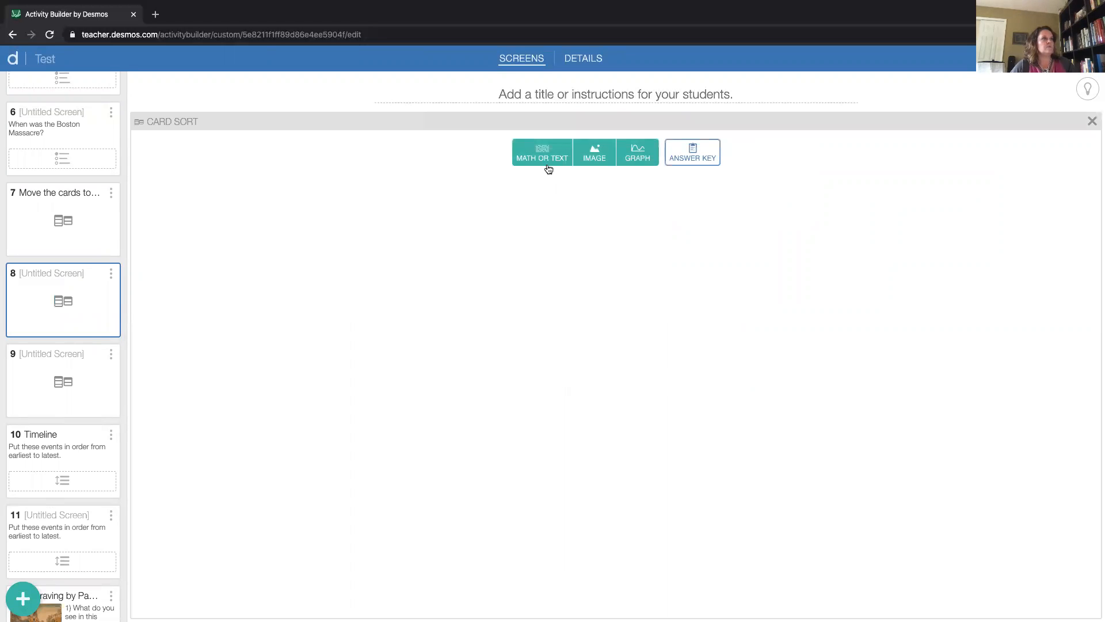
# Step: Create three text cards in the card sort reading "Bias", "Propaganda" and "Something used to sway public opinion"
pyautogui.click(543, 159)
pyautogui.write('Bia')
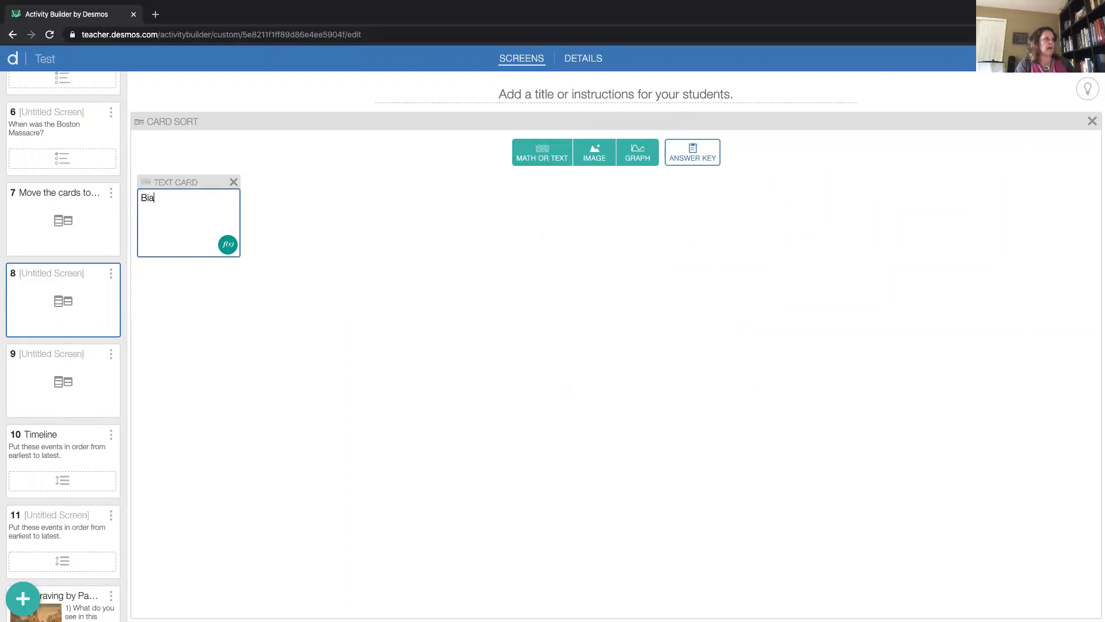
pyautogui.write('s')
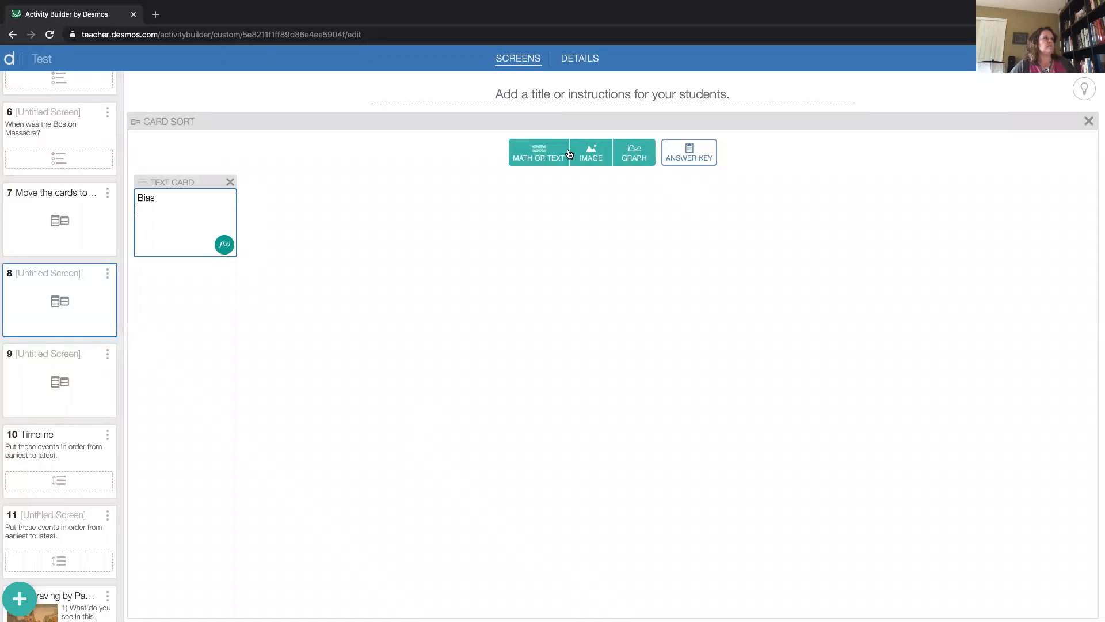
pyautogui.click(561, 157)
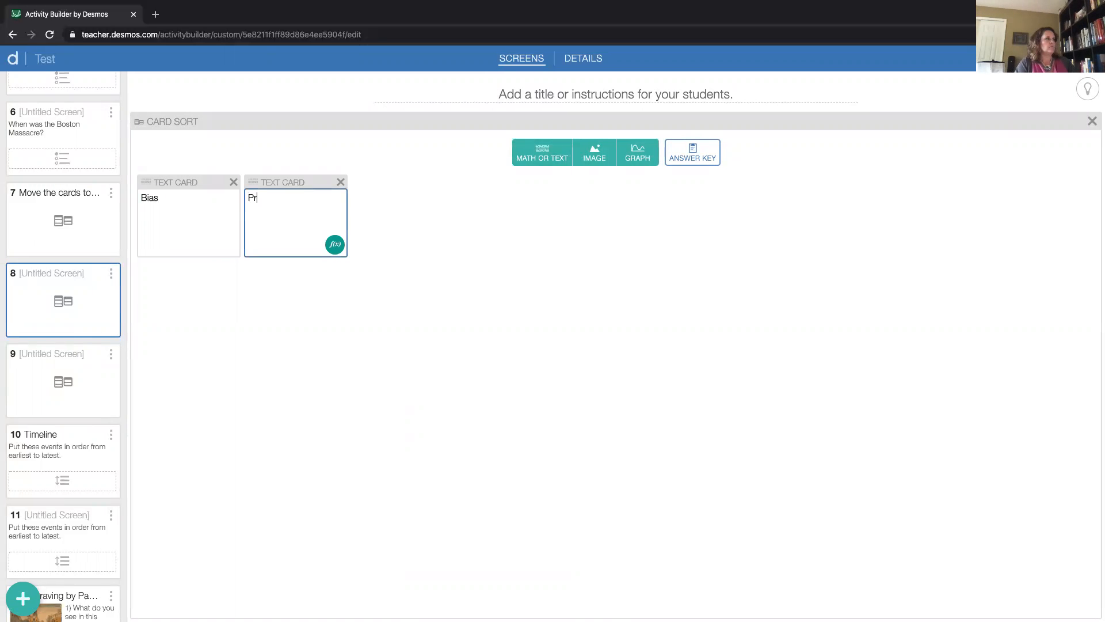
pyautogui.write('aganda')
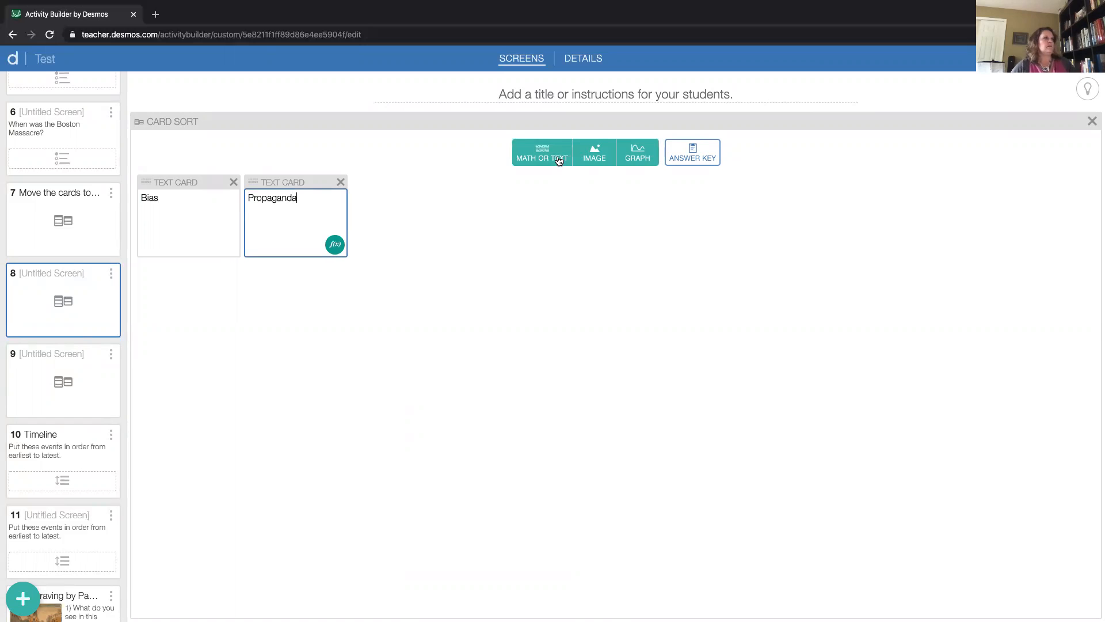
pyautogui.click(556, 163)
pyautogui.write('Something used t')
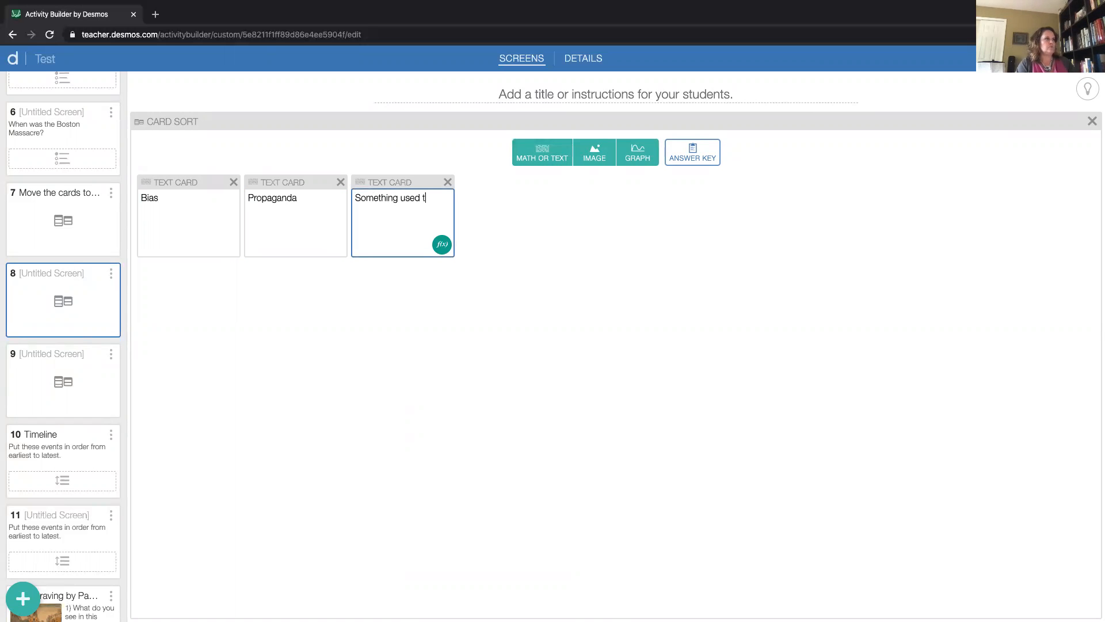
pyautogui.write('o sway public opinion')
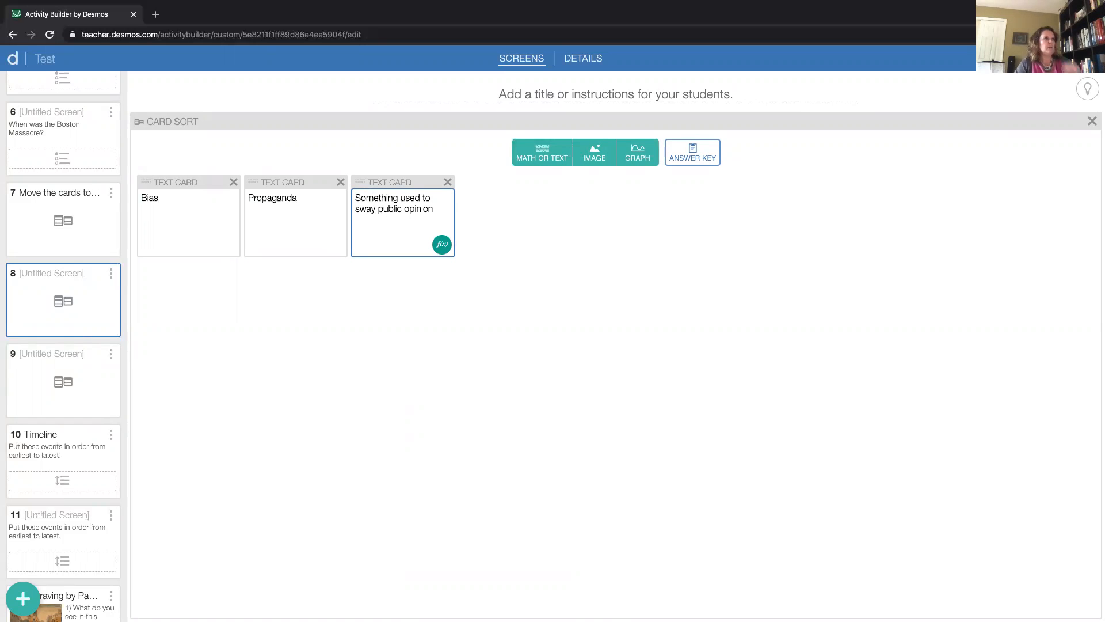
# Step: Try an empty image card in the card sort and remove it
pyautogui.click(599, 164)
pyautogui.click(599, 165)
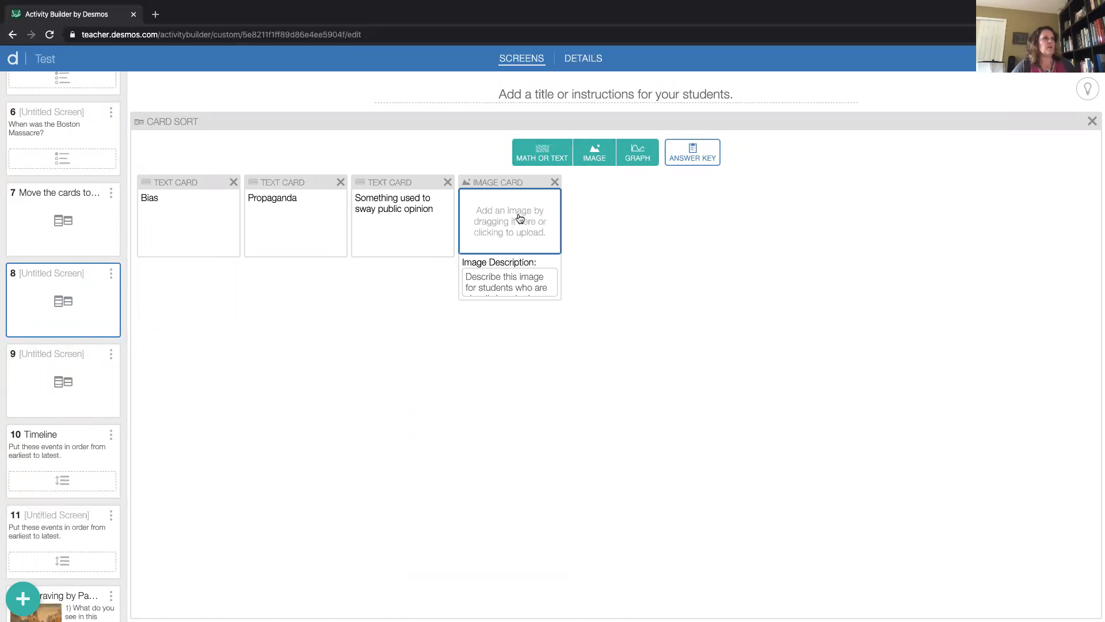
pyautogui.click(553, 182)
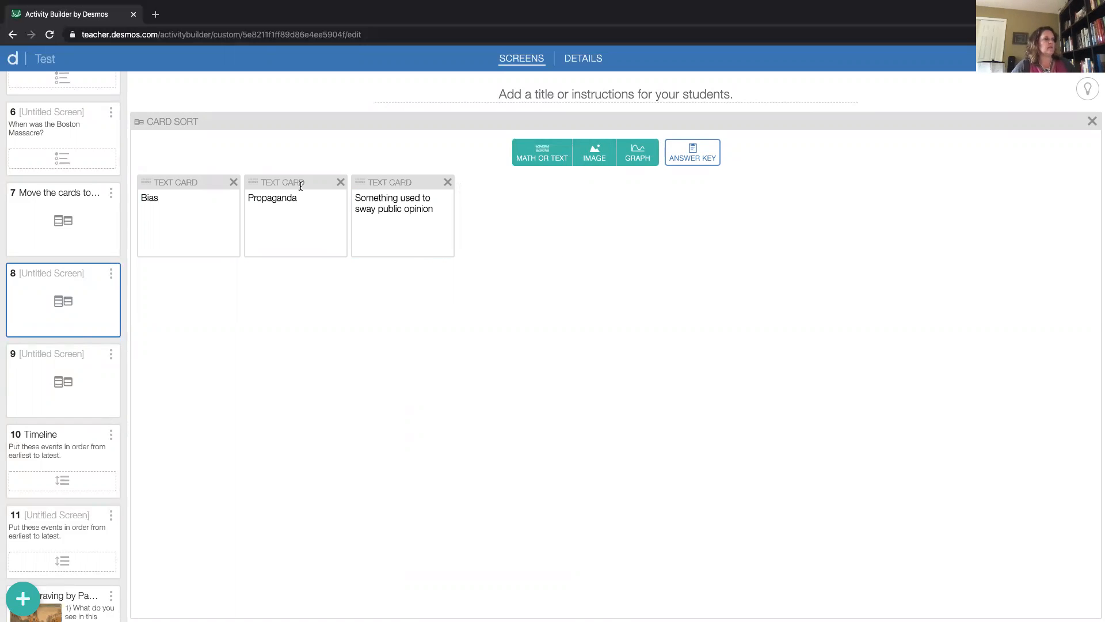
# Step: Add a screen after the Timeline screen and insert an Ordered List component on it
pyautogui.scroll(-3, 46, 472)
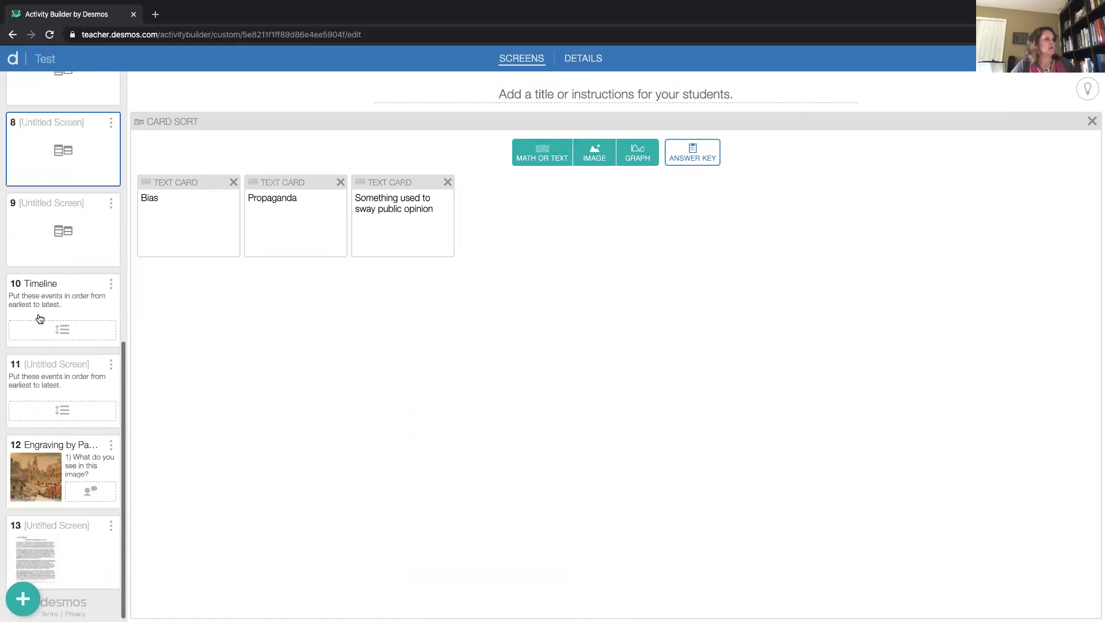
pyautogui.click(38, 305)
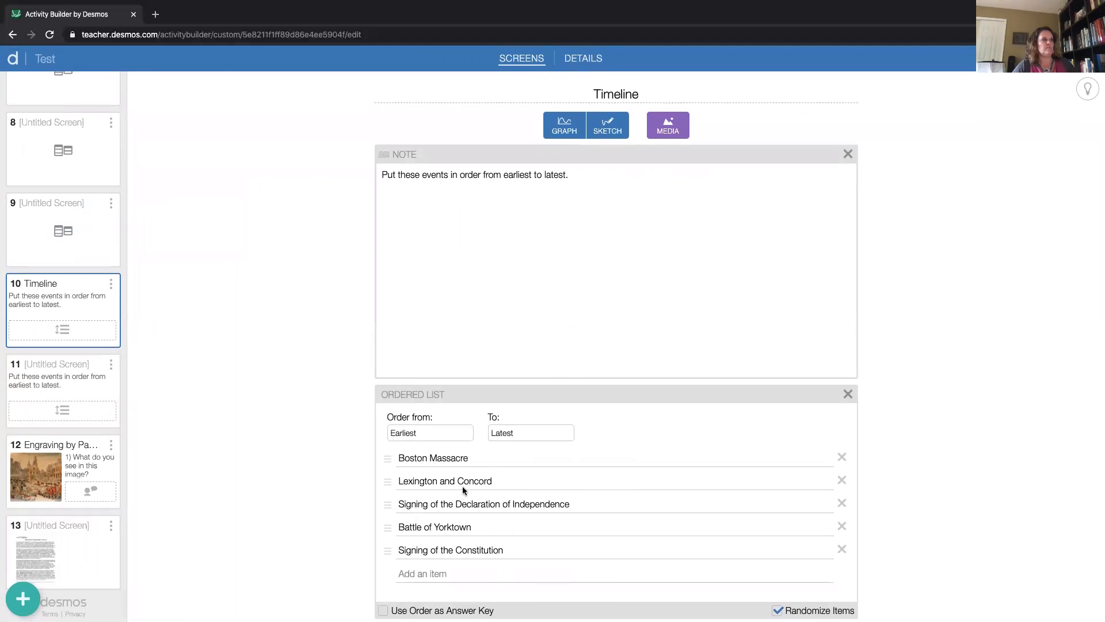
pyautogui.click(23, 599)
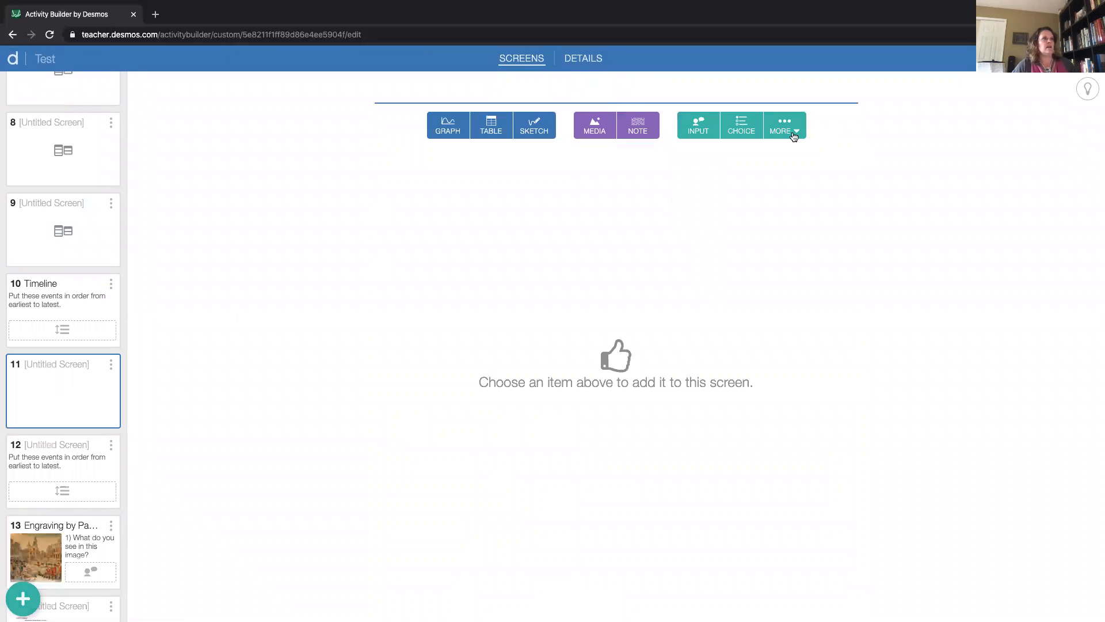
pyautogui.click(794, 132)
pyautogui.click(724, 176)
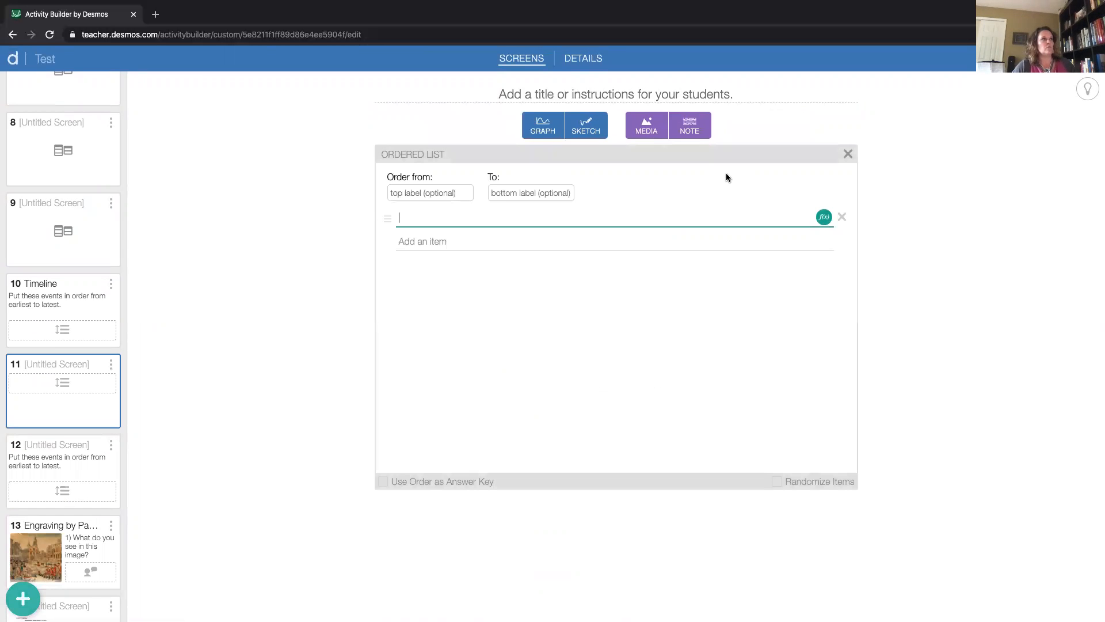
# Step: Label the ordered list from "Earliest" to "Latest" and add a note reading "Order these events from earliest to latest"
pyautogui.click(446, 192)
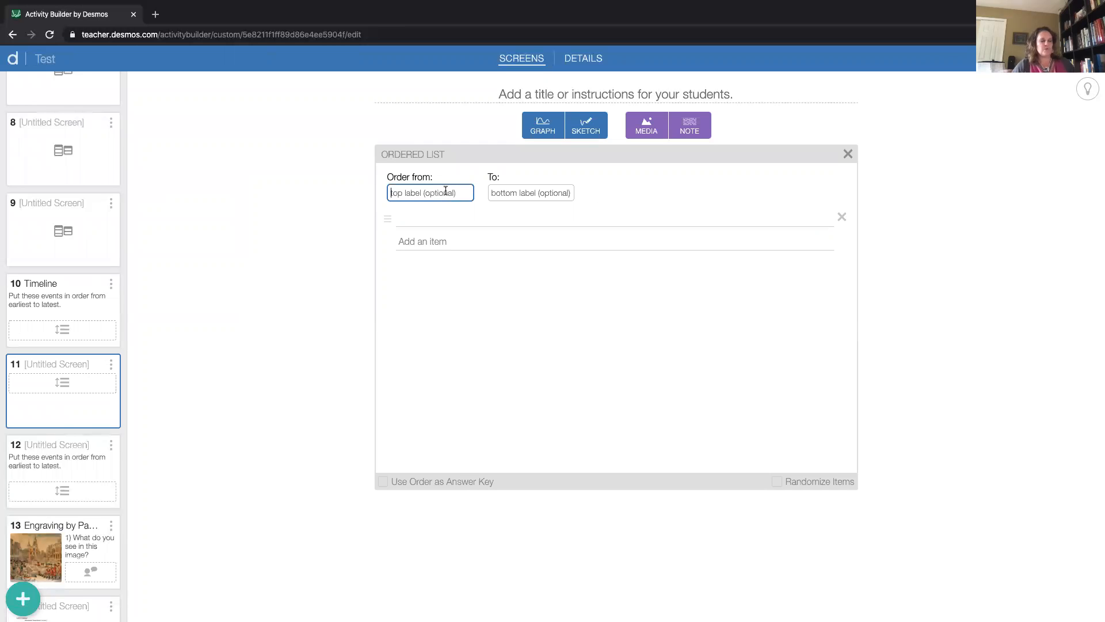
pyautogui.write('Earliest')
pyautogui.press('Tab')
pyautogui.write('Latest')
pyautogui.click(690, 125)
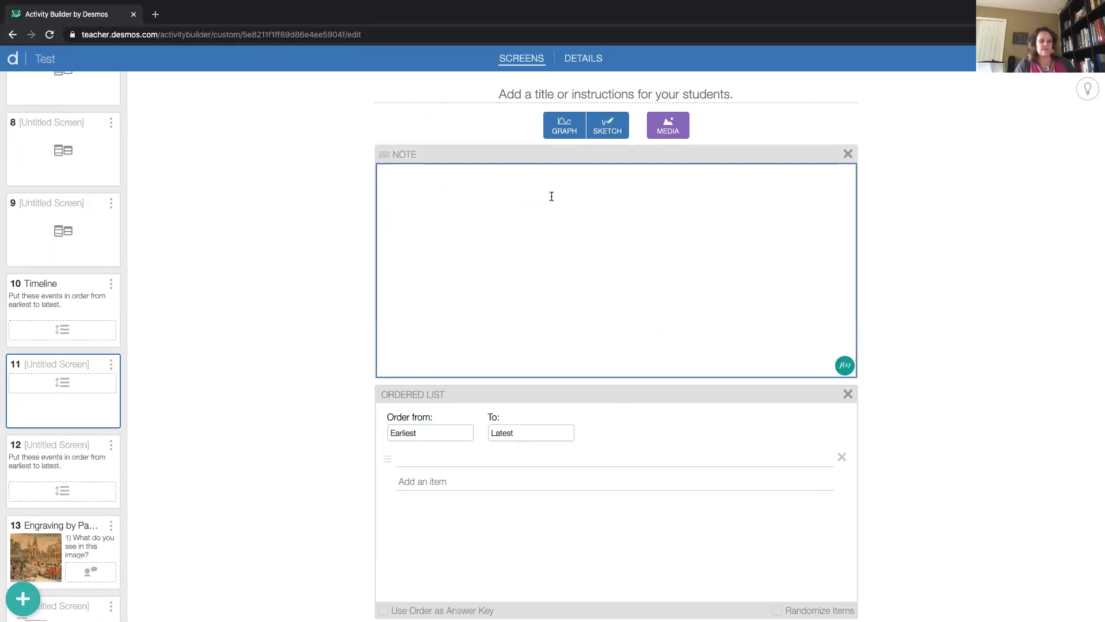
pyautogui.write('Order these events from e')
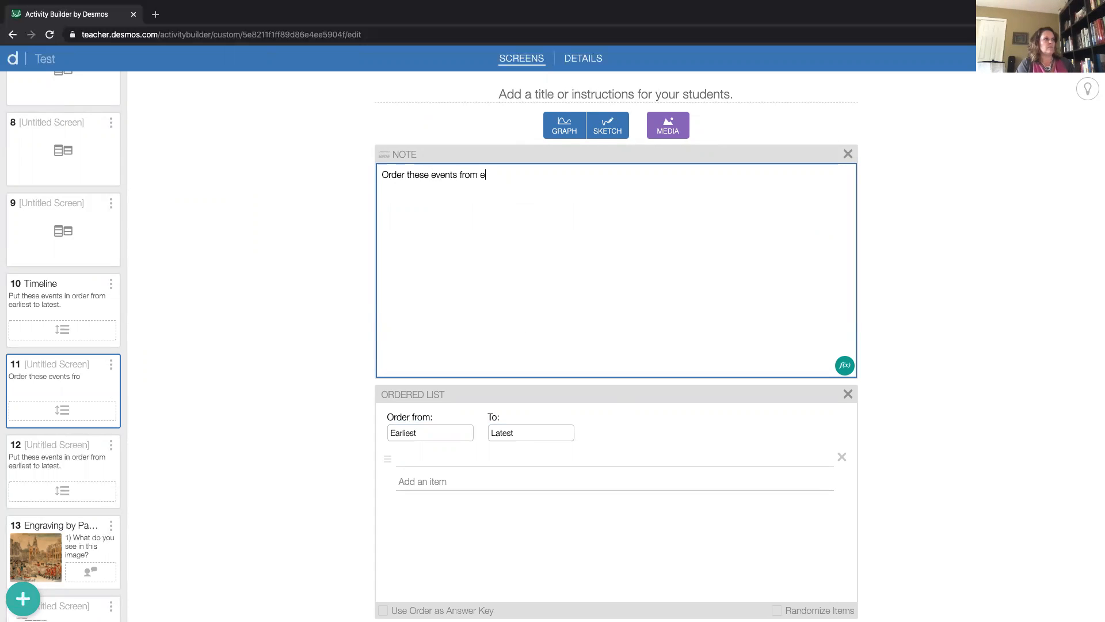
pyautogui.write('arliest to latest')
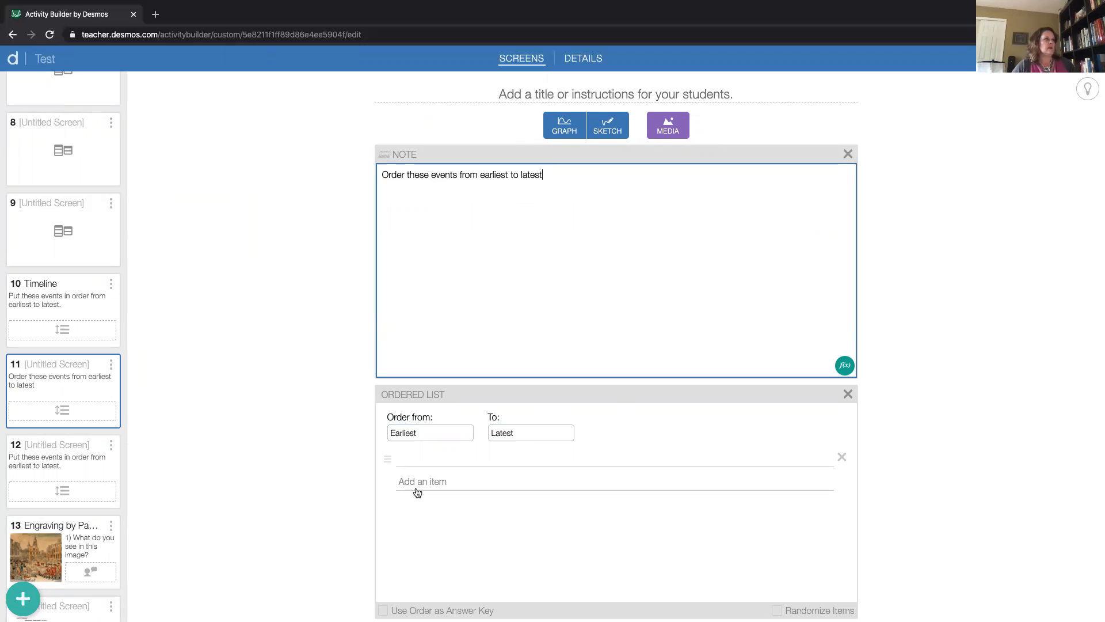
# Step: Enter "Battle of Yorktown" as the ordered list's first item and "Signing of the Consitution" as its second
pyautogui.click(424, 481)
pyautogui.write('Signing of the Consitiution')
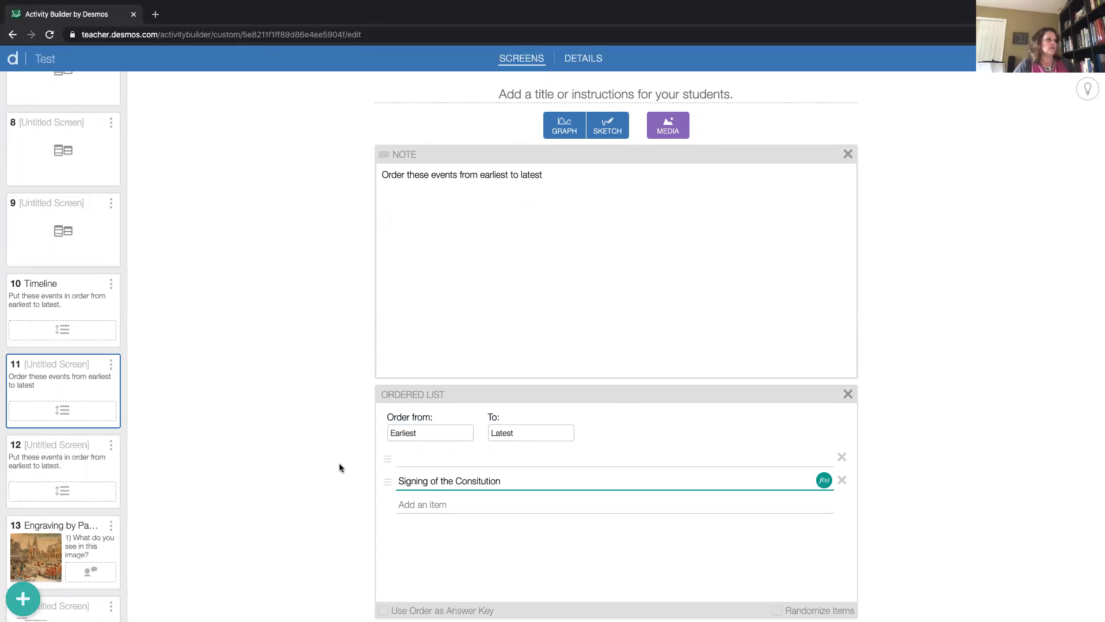
pyautogui.click(418, 459)
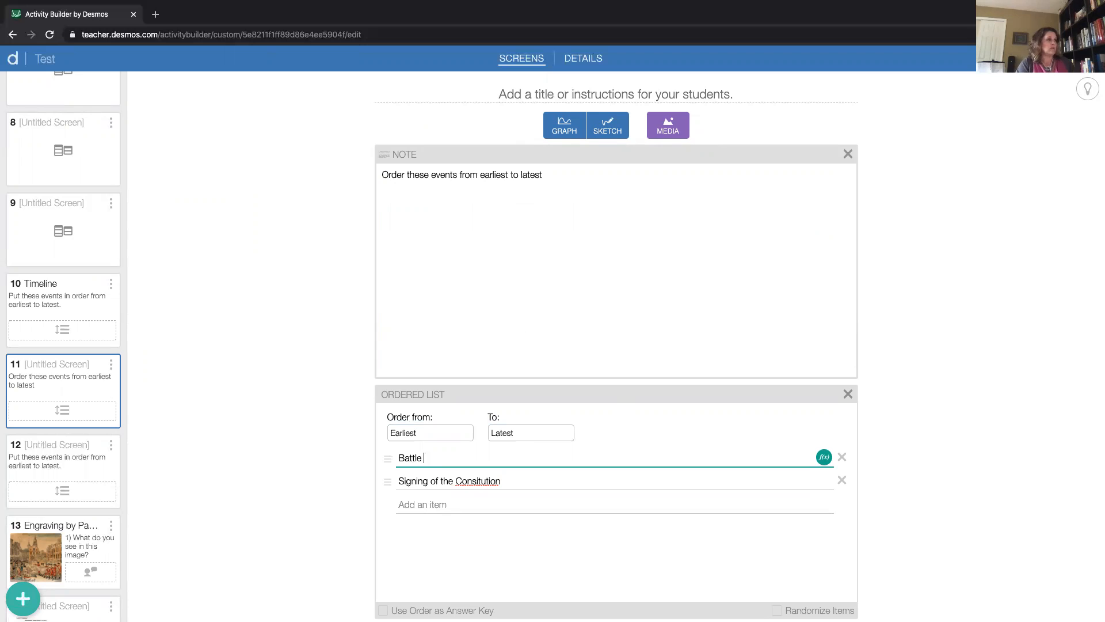
pyautogui.write('Battle of Yorktown')
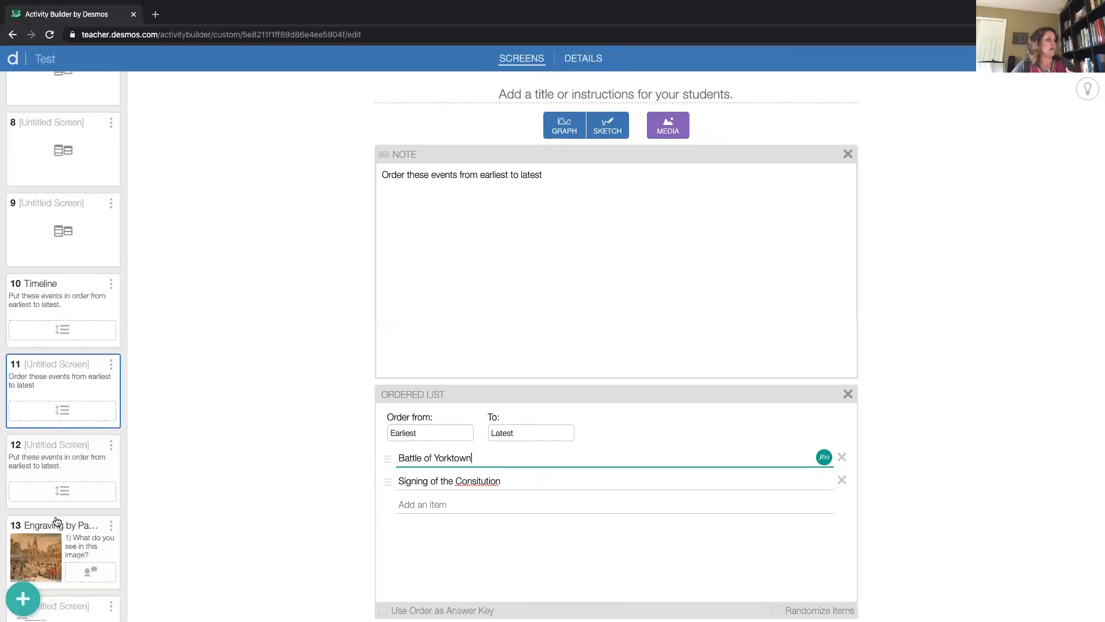
# Step: View the Paul Revere engraving screen, and write "Answer the following questions based on your reading." in the note on the last screen's document
pyautogui.scroll(-1, 80, 517)
pyautogui.click(80, 514)
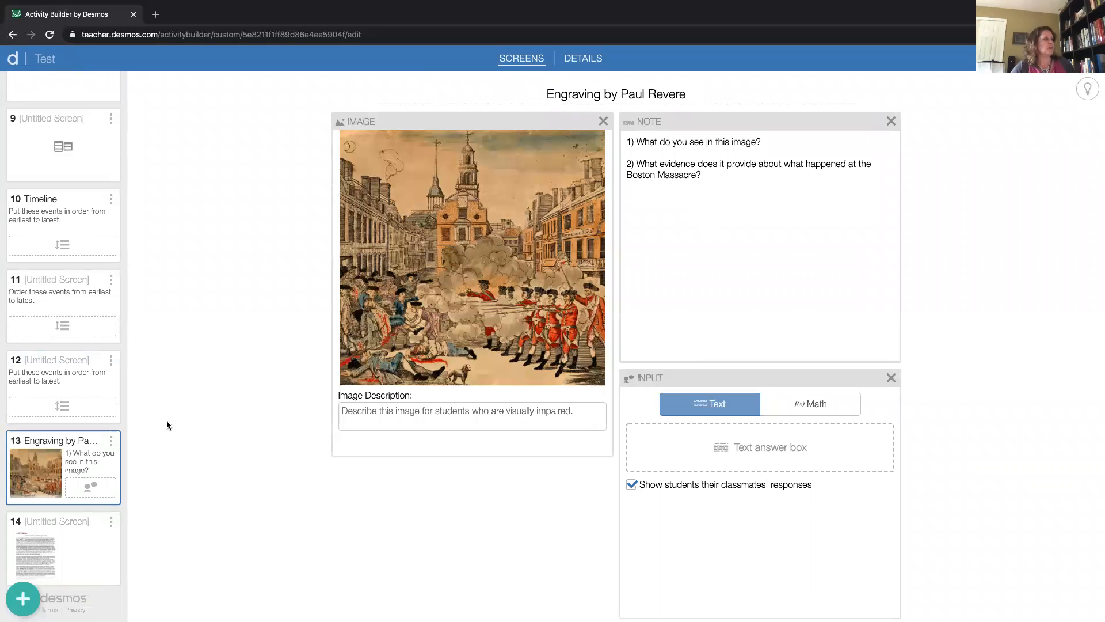
pyautogui.click(62, 546)
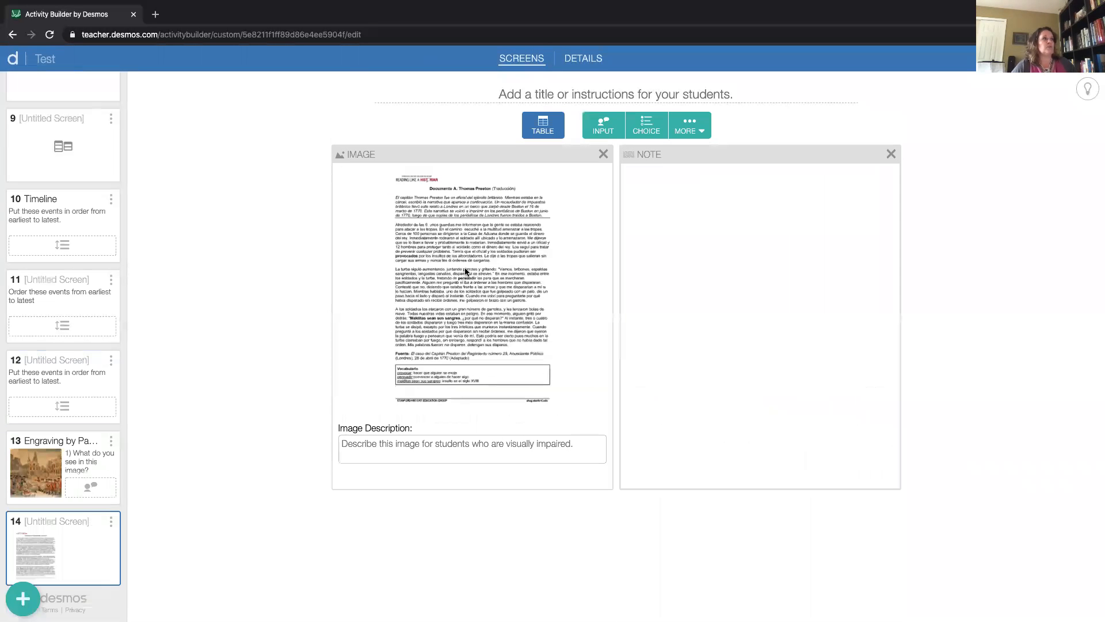
pyautogui.click(747, 230)
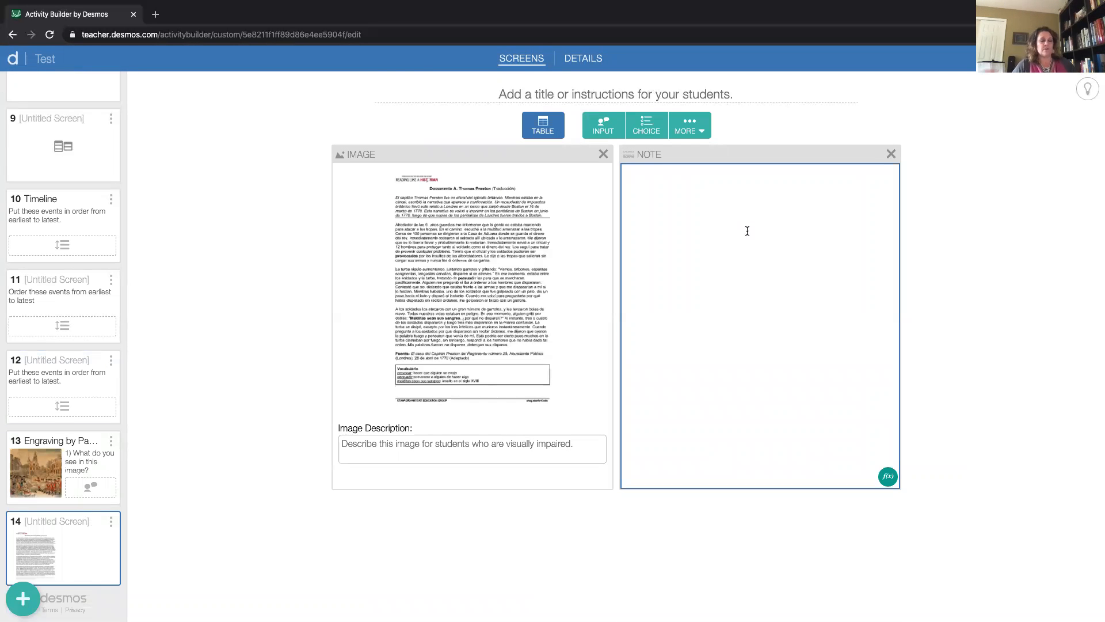
pyautogui.write('Answer the ')
pyautogui.write('following qeust')
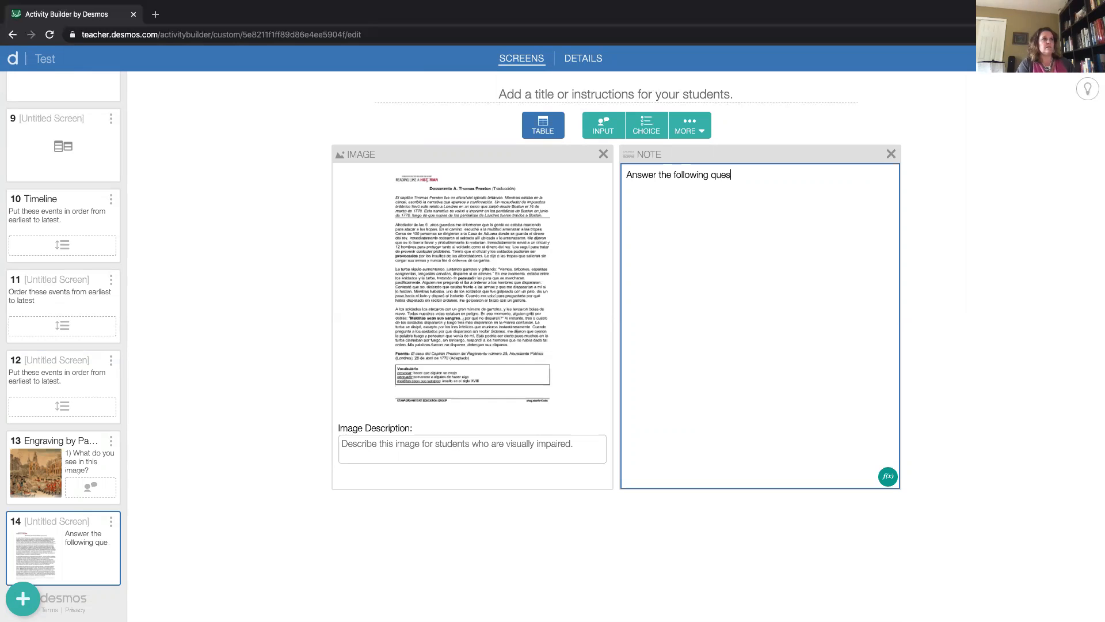
pyautogui.write(' based on your reading.')
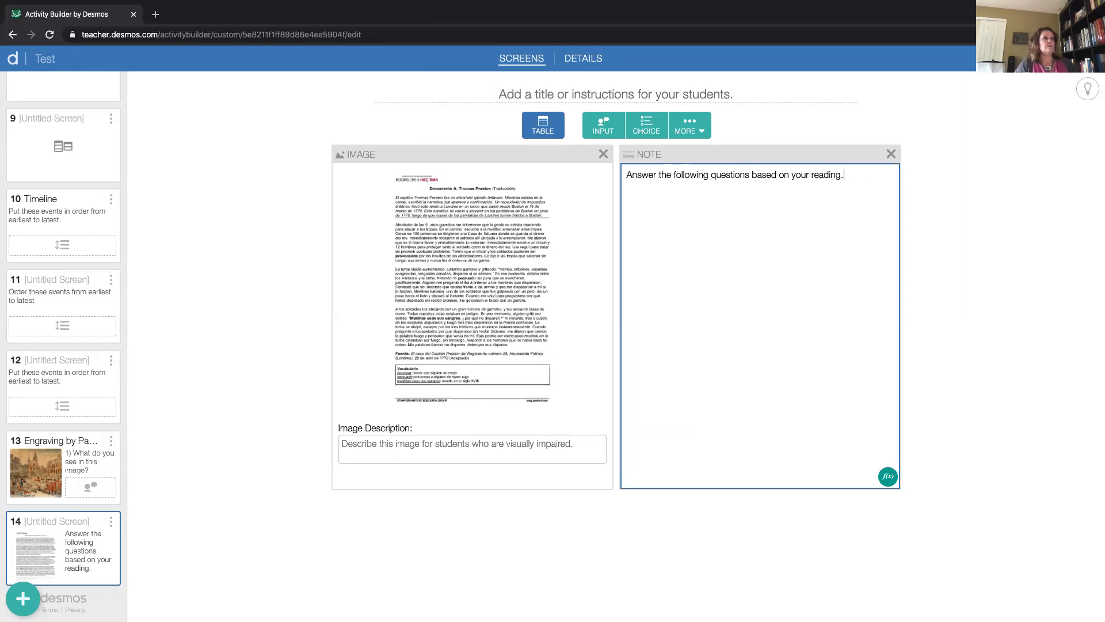
# Step: View the activity's details with its share settings, and leave the editor for the activity's overview page
pyautogui.scroll(-1, 103, 462)
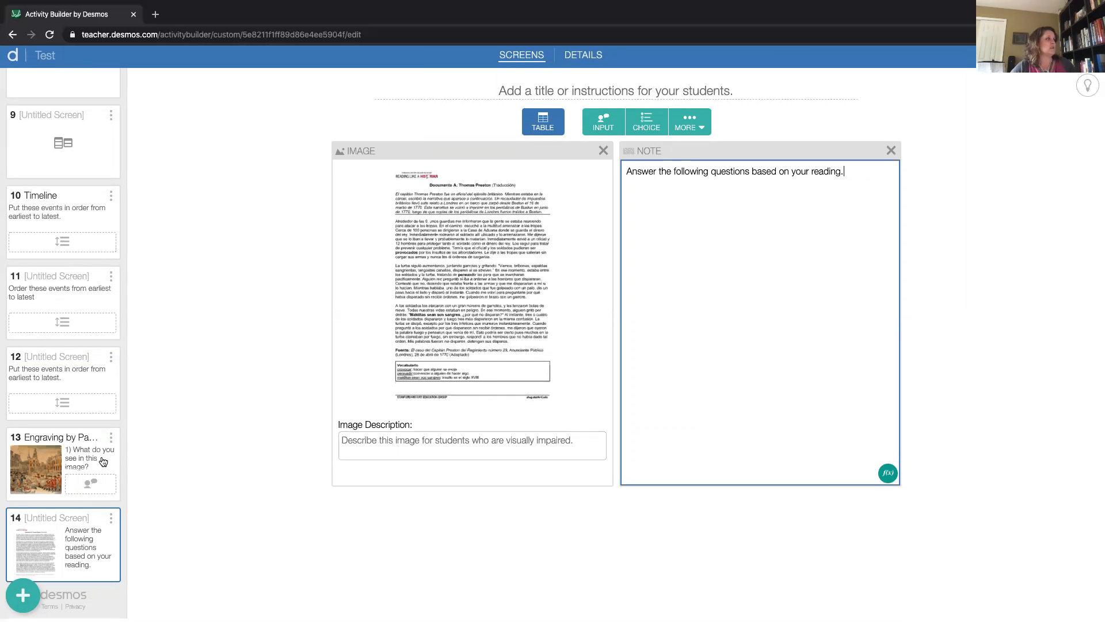
pyautogui.scroll(10, 125, 201)
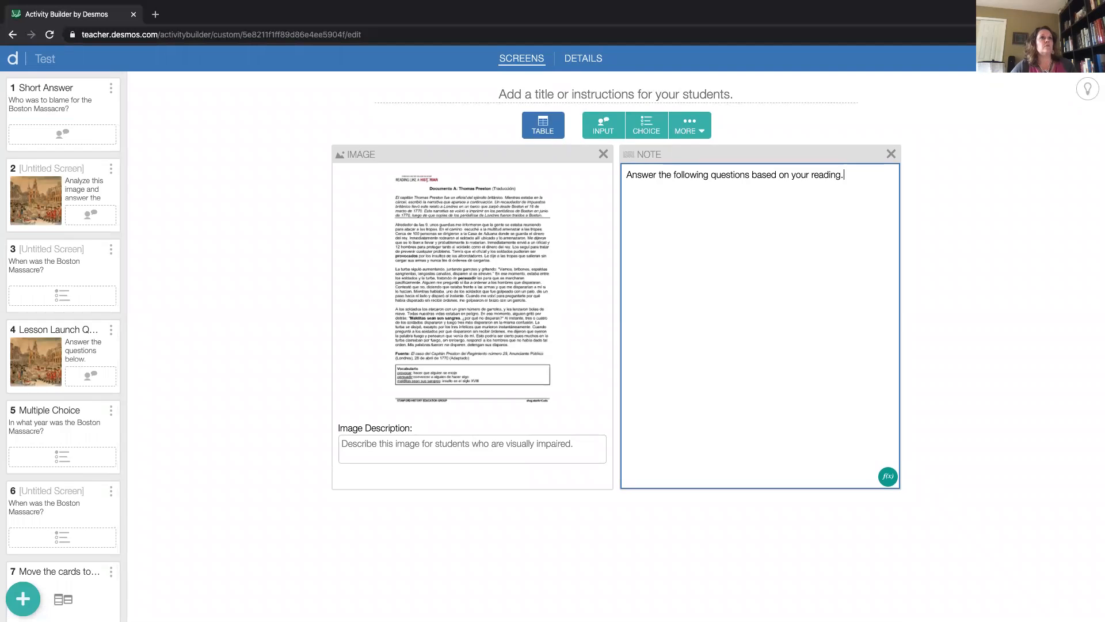
pyautogui.click(583, 59)
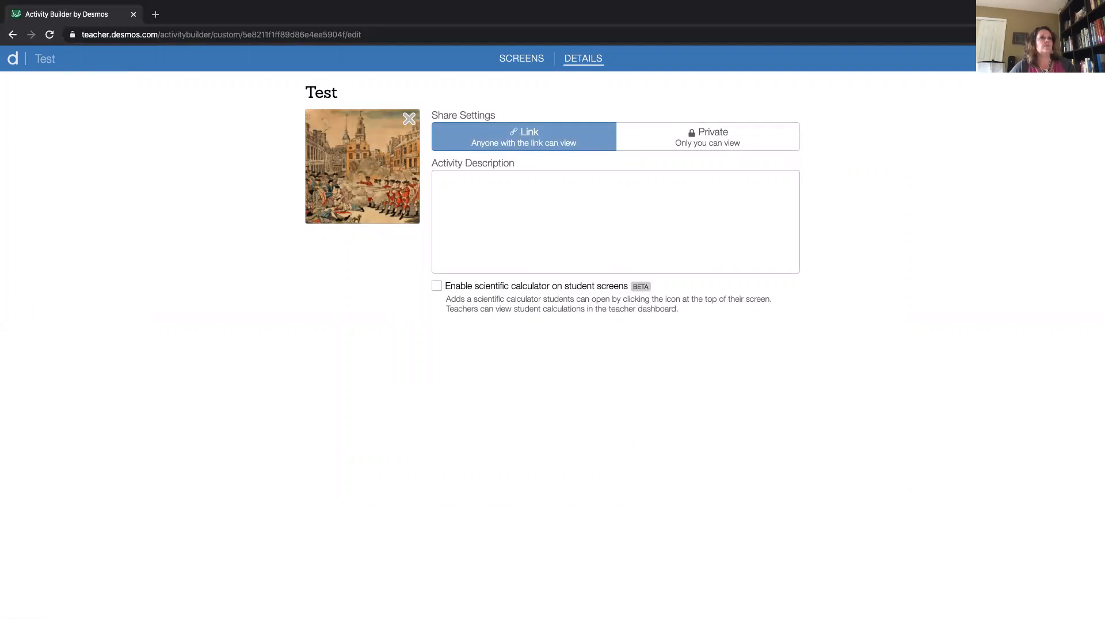
pyautogui.click(1073, 65)
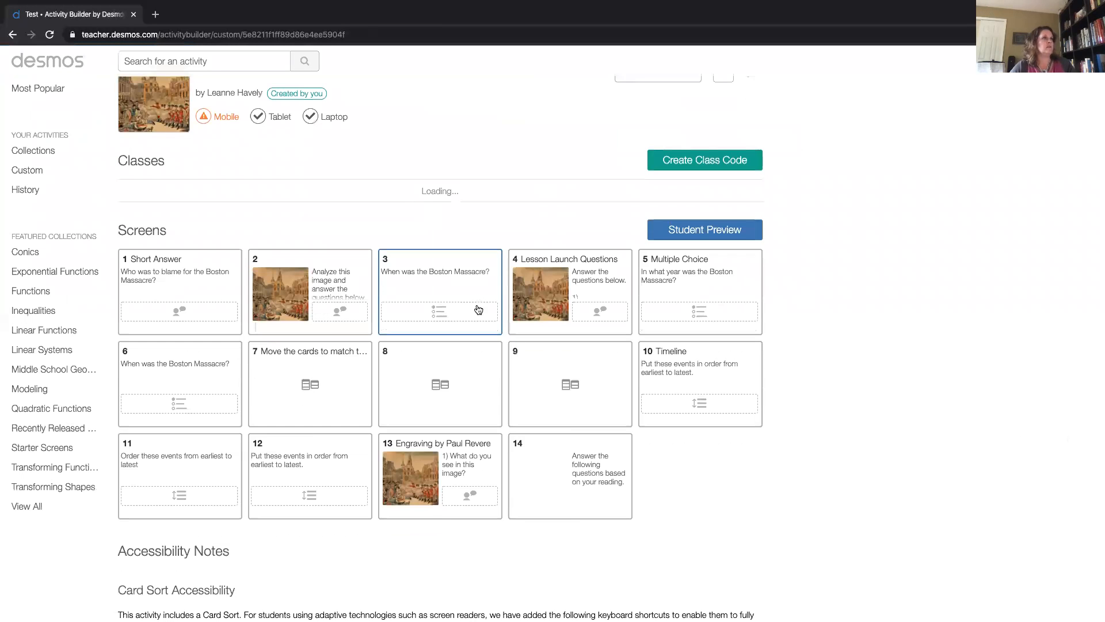
# Step: Create a class code for the activity and open the dashboard of the class dated Mar 30, 2020 at 2:27 pm
pyautogui.click(713, 188)
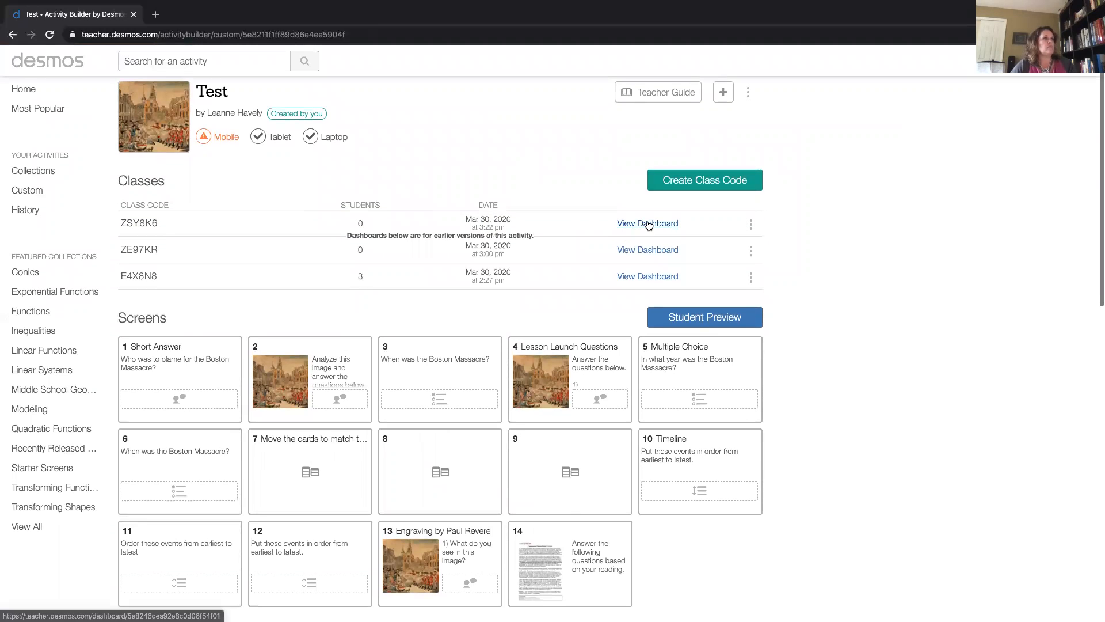
pyautogui.scroll(-1, 649, 225)
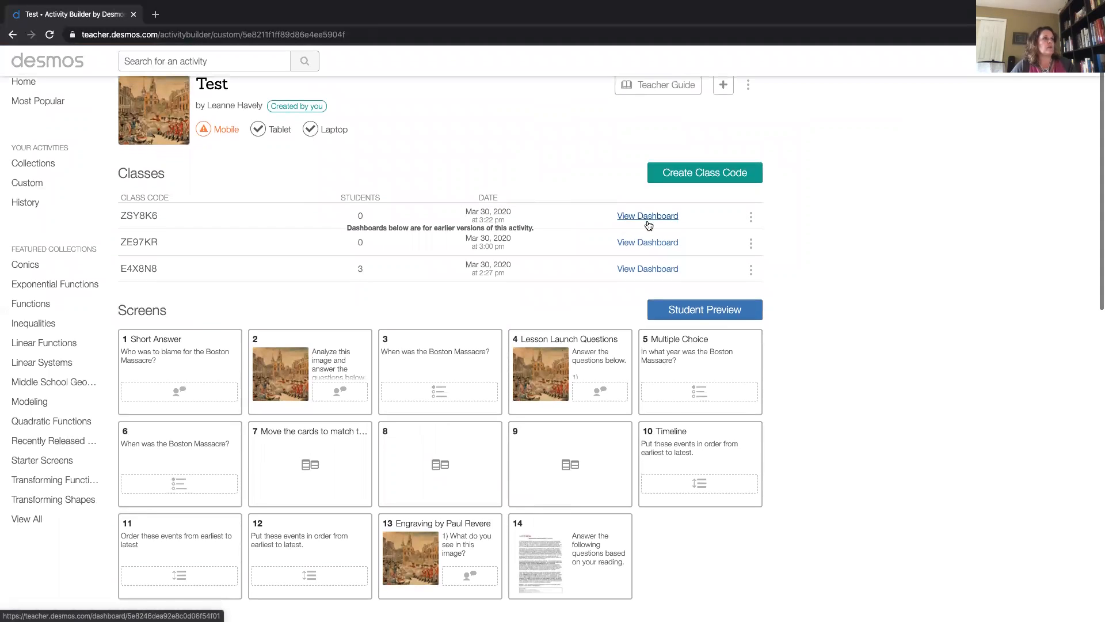
pyautogui.click(642, 270)
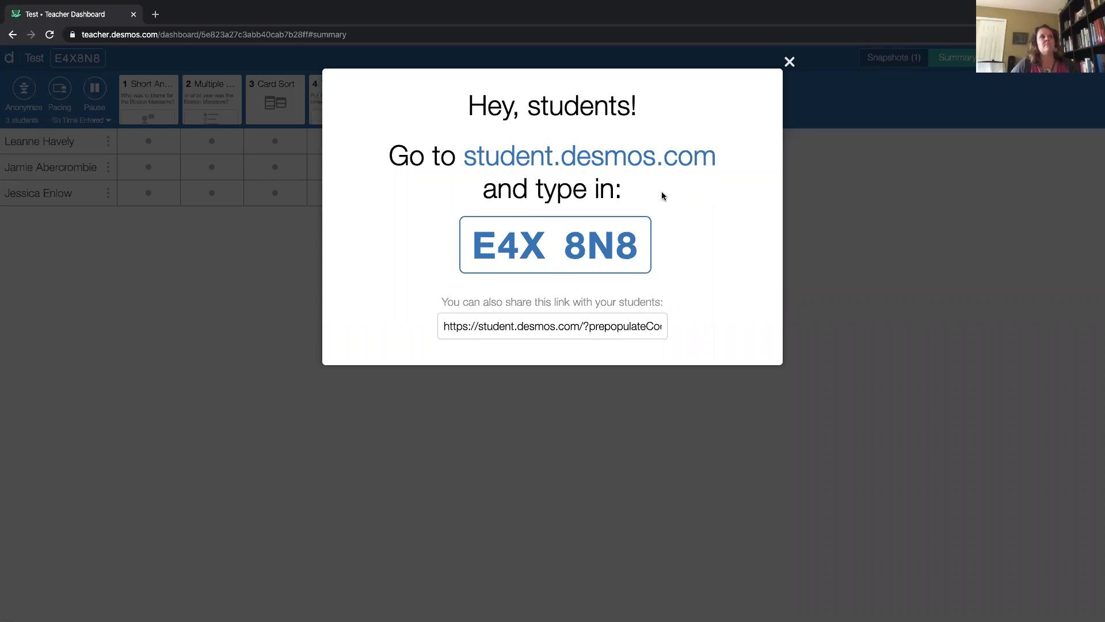
# Step: Select the student share link, dismiss the class code invitation, and review the class's Short Answer and Multiple Choice responses
pyautogui.click(598, 328)
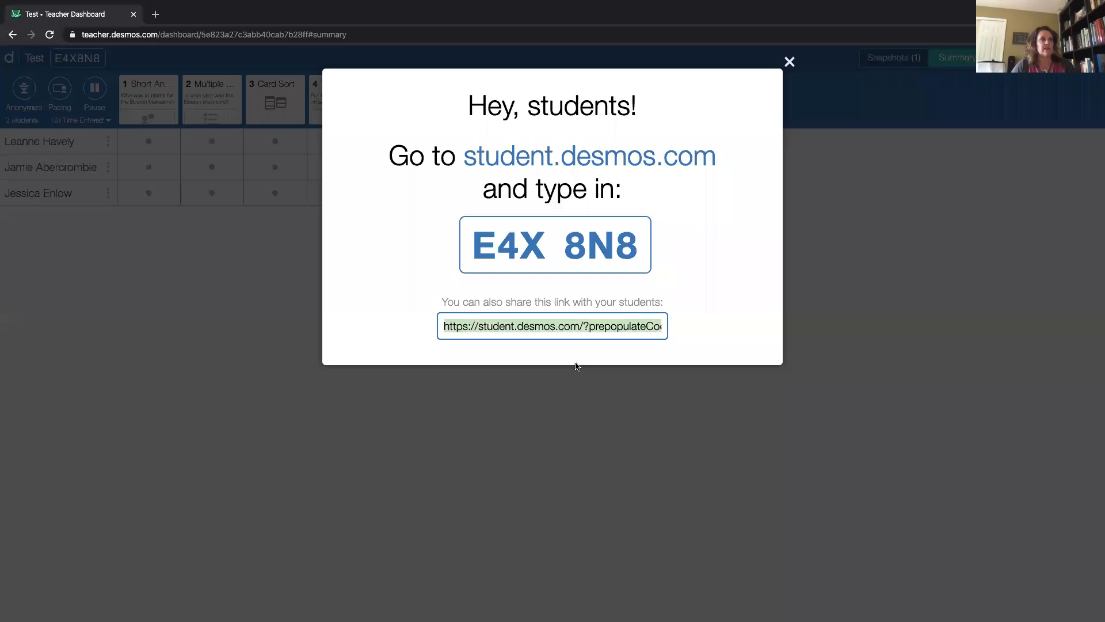
pyautogui.click(789, 62)
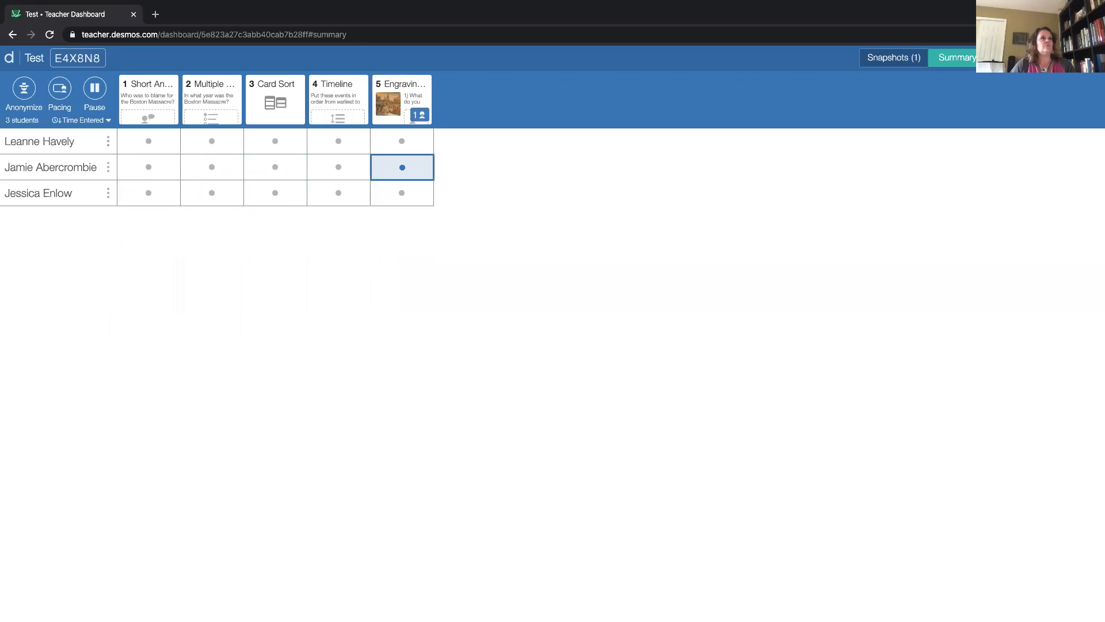
pyautogui.click(1008, 58)
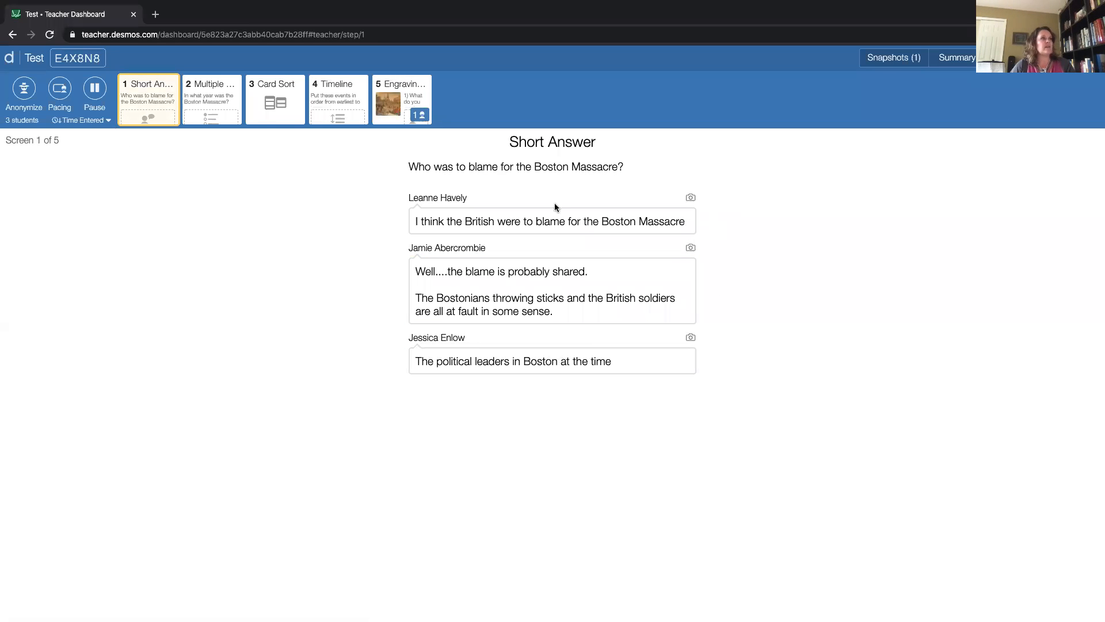
pyautogui.click(220, 109)
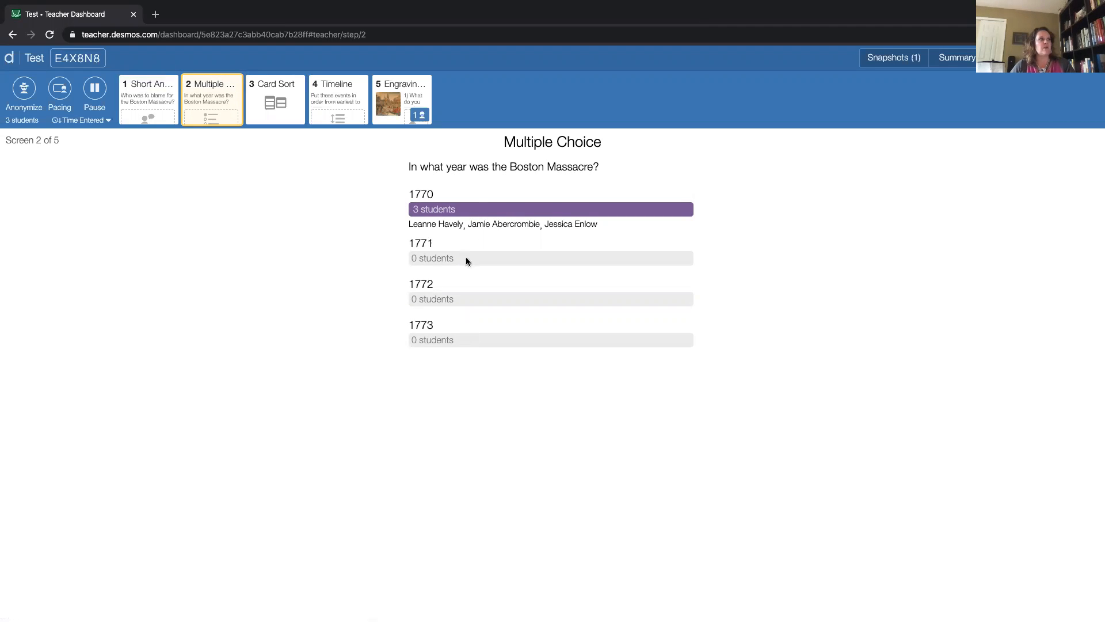
# Step: View the Card Sort results, expand the overview of most common groups, and return to the individual responses
pyautogui.click(282, 104)
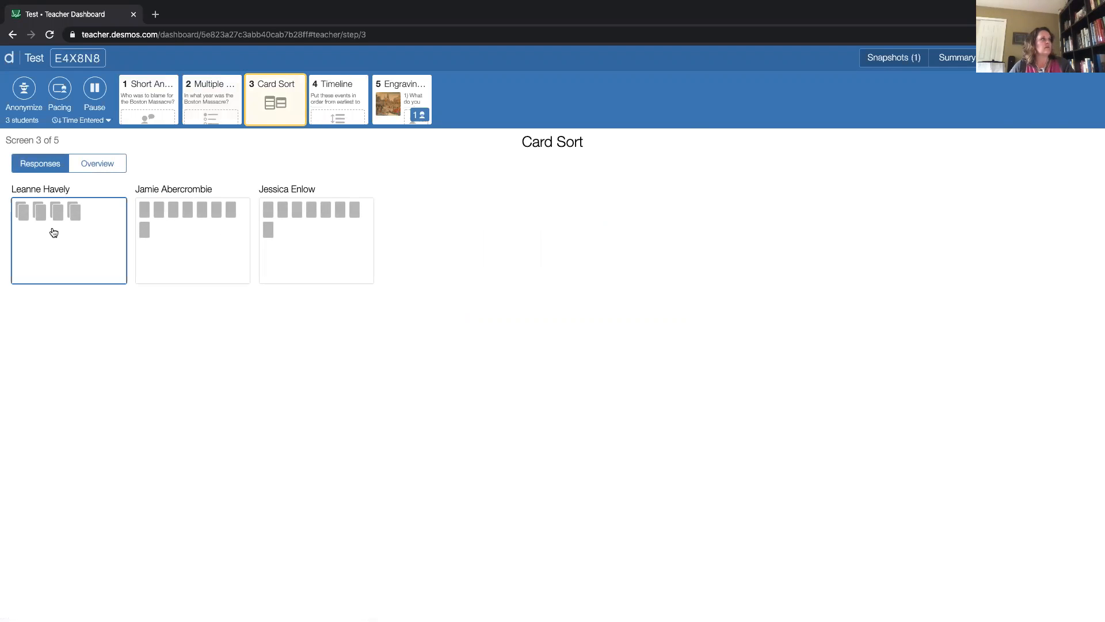
pyautogui.click(110, 167)
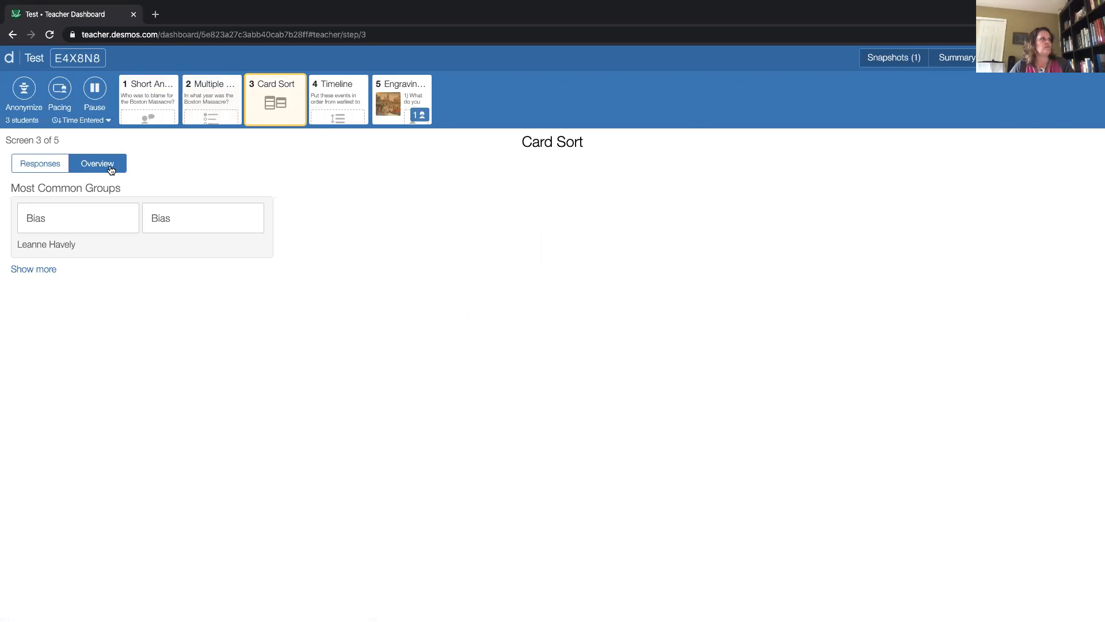
pyautogui.click(45, 268)
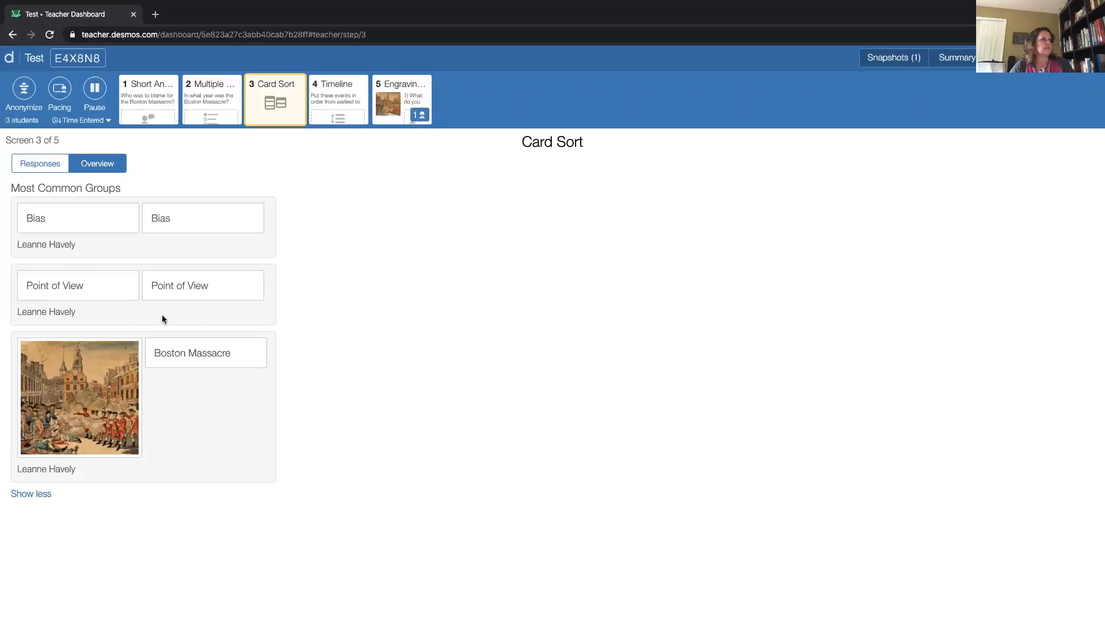
pyautogui.click(46, 164)
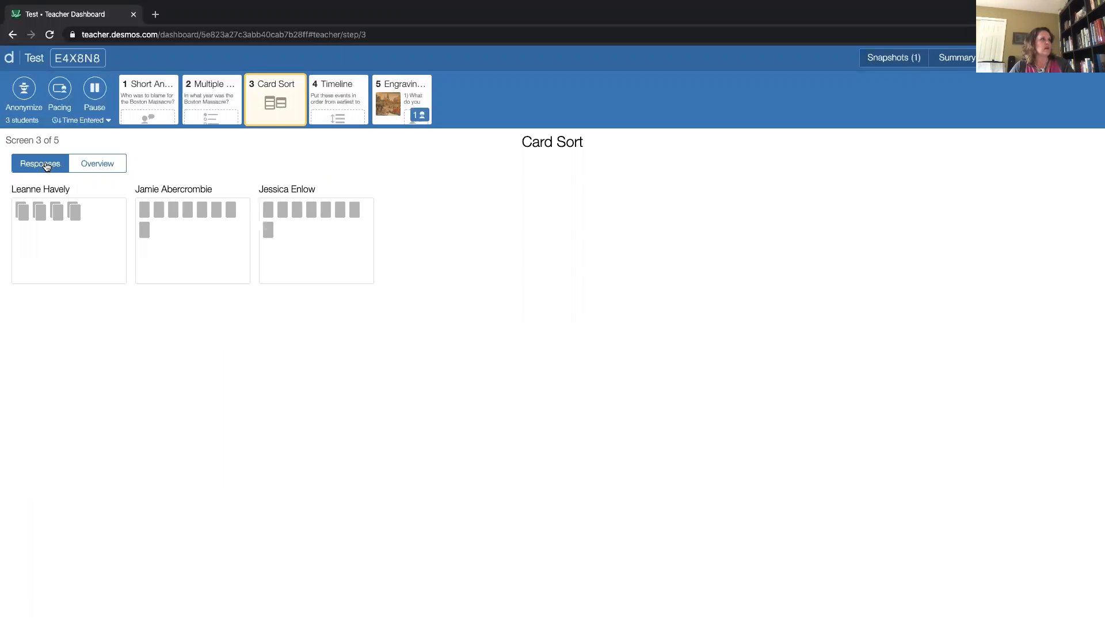
# Step: Inspect the second student's card sort up close, and the first student's card sort after it
pyautogui.click(223, 262)
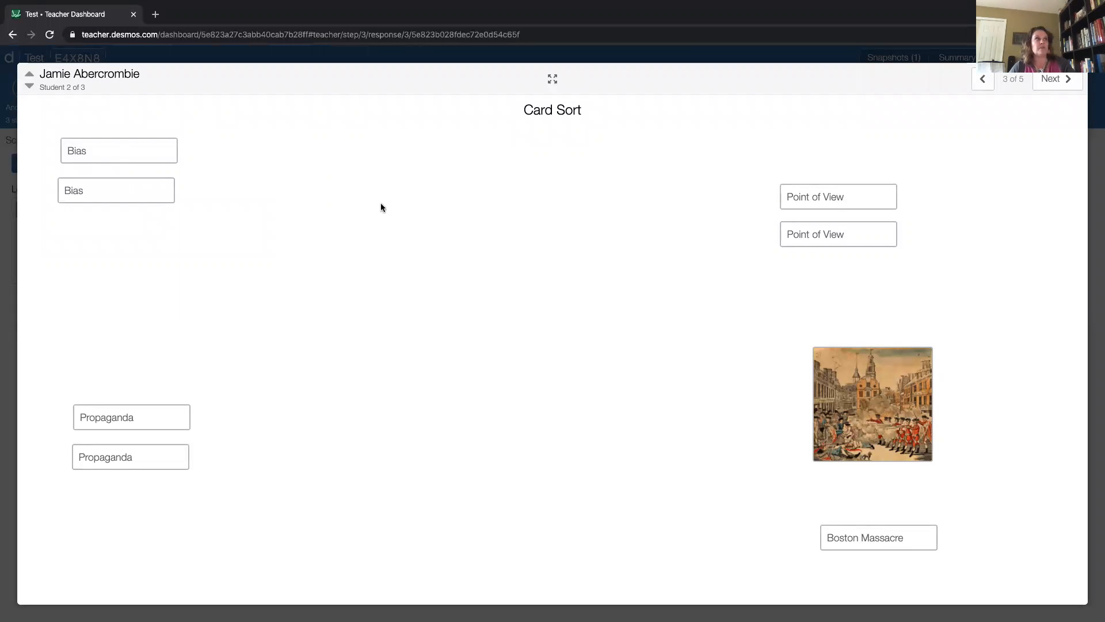
pyautogui.click(980, 82)
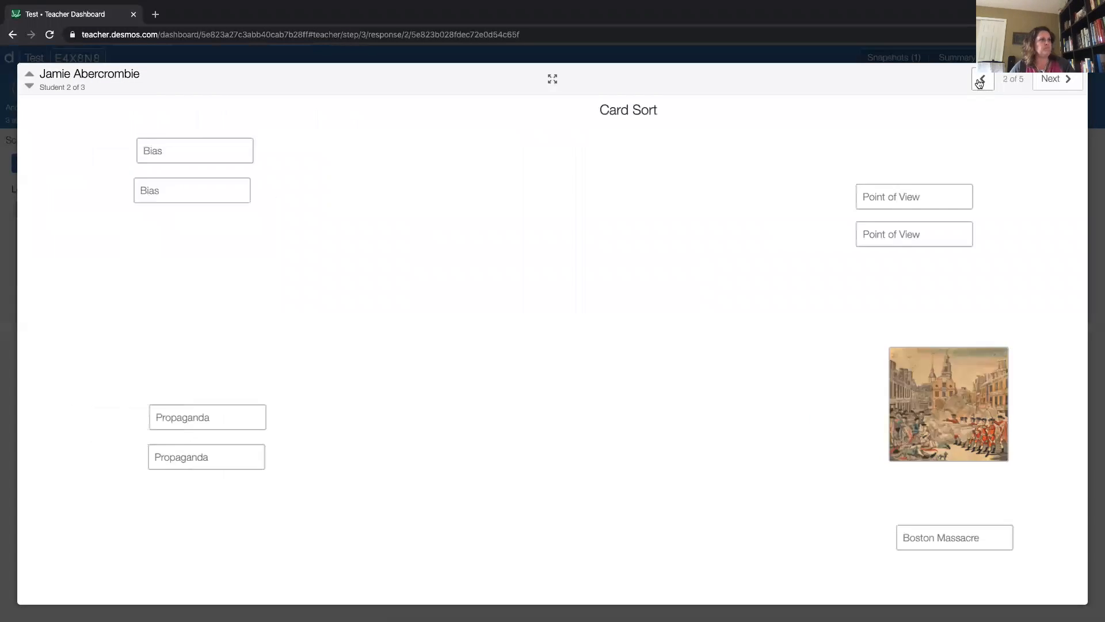
pyautogui.press('Escape')
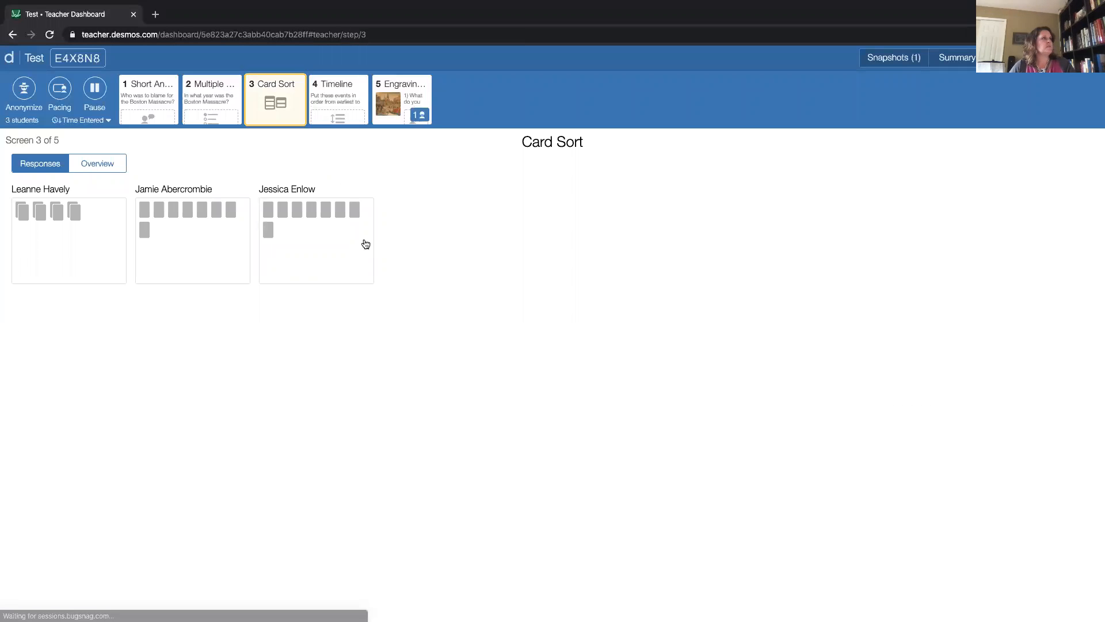
pyautogui.click(87, 255)
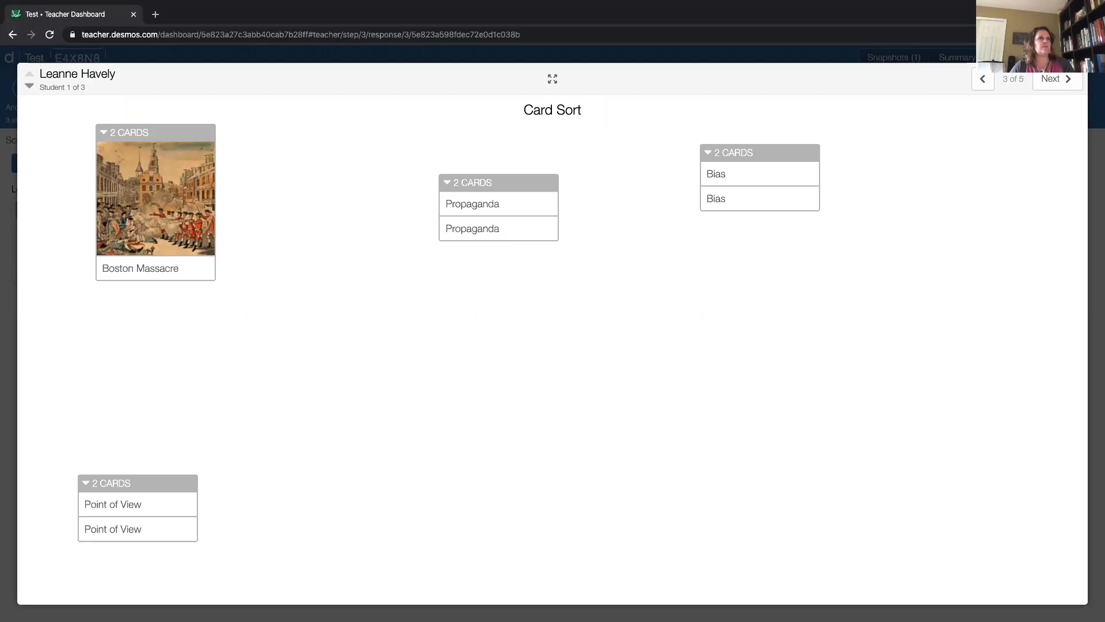
pyautogui.press('Escape')
# Step: View the Timeline responses as an overlay, and review the answers on the Engraving by Paul Revere screen
pyautogui.click(341, 108)
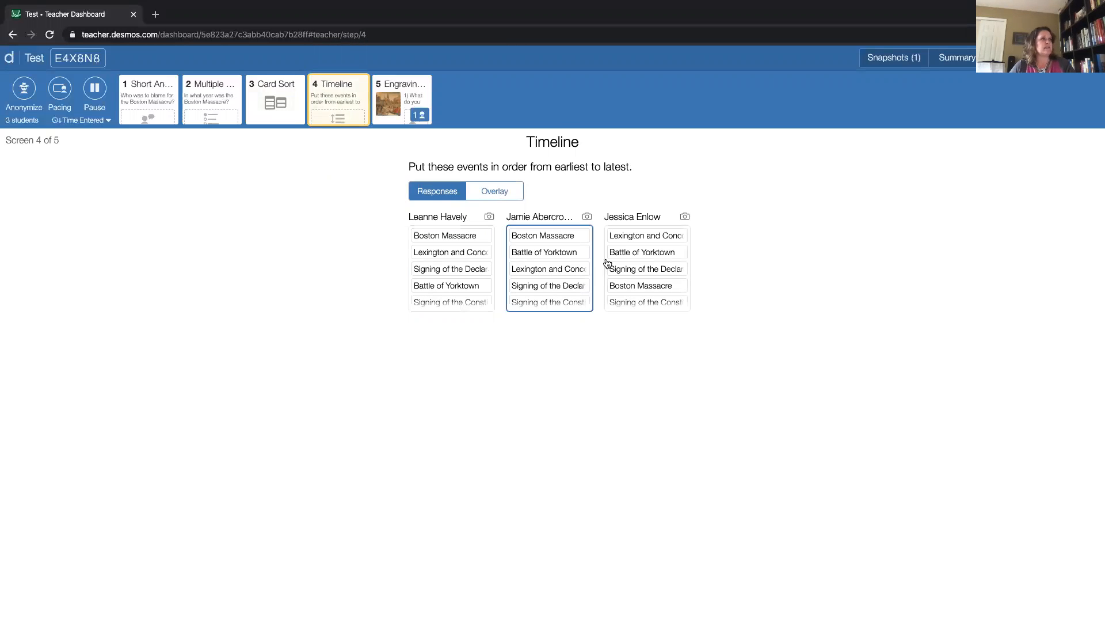
pyautogui.click(492, 196)
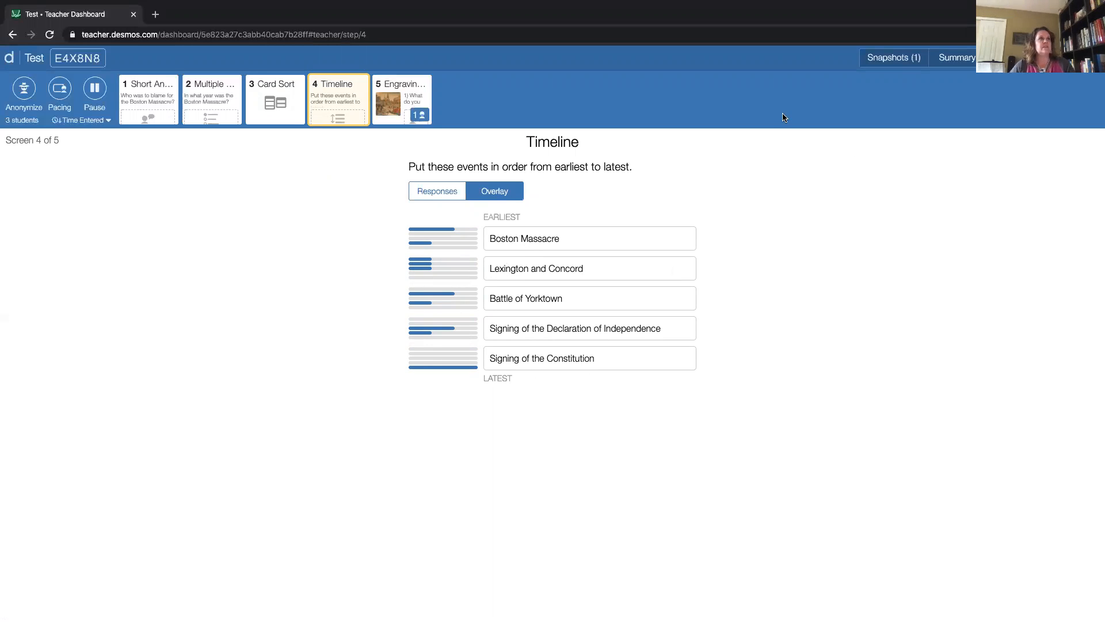
pyautogui.click(409, 105)
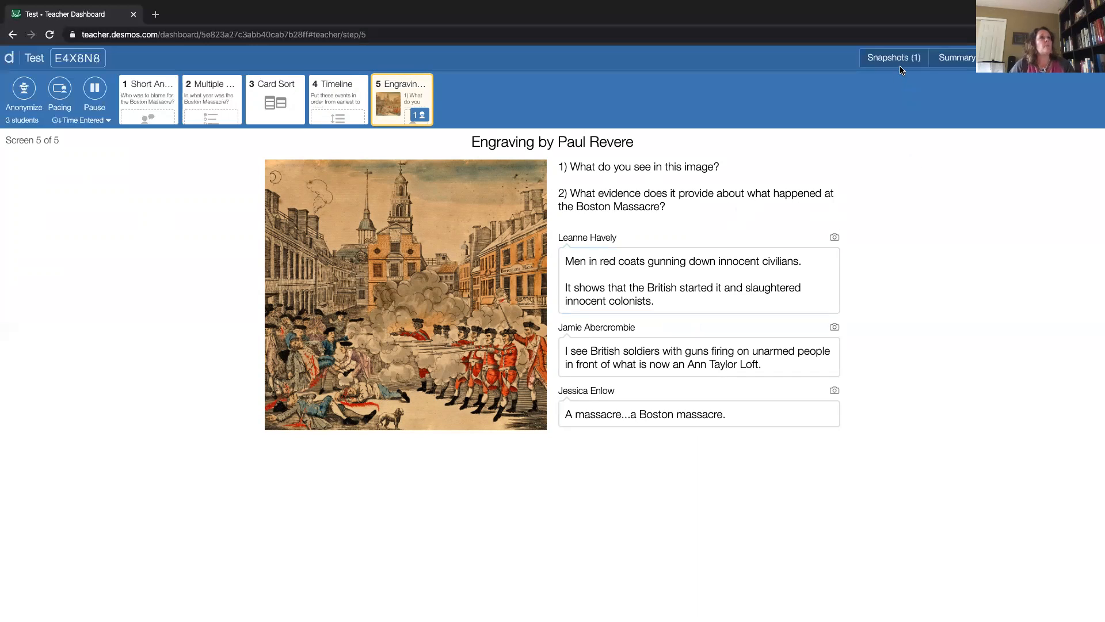
pyautogui.click(823, 357)
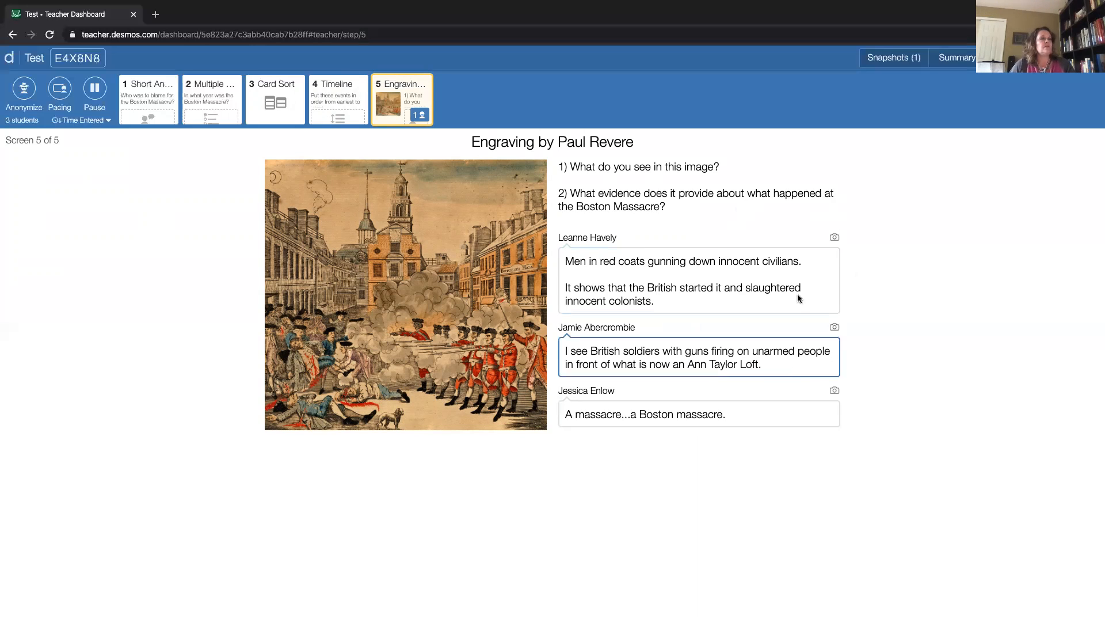
# Step: Take a snapshot of the second student's Short Answer response and start a new snapshot collection with it
pyautogui.click(149, 96)
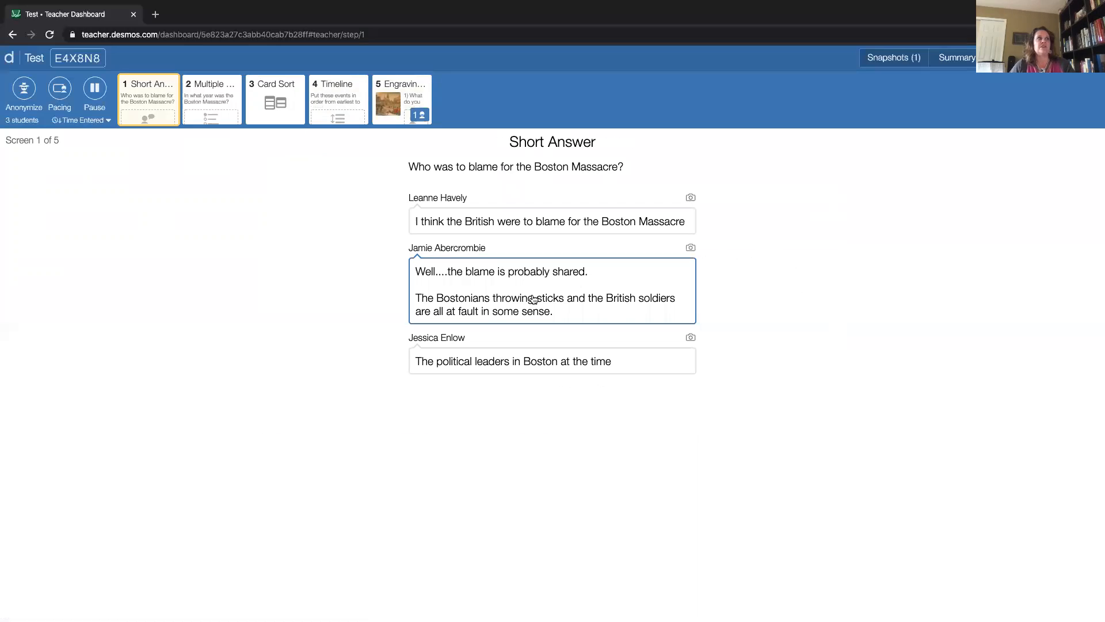
pyautogui.click(691, 249)
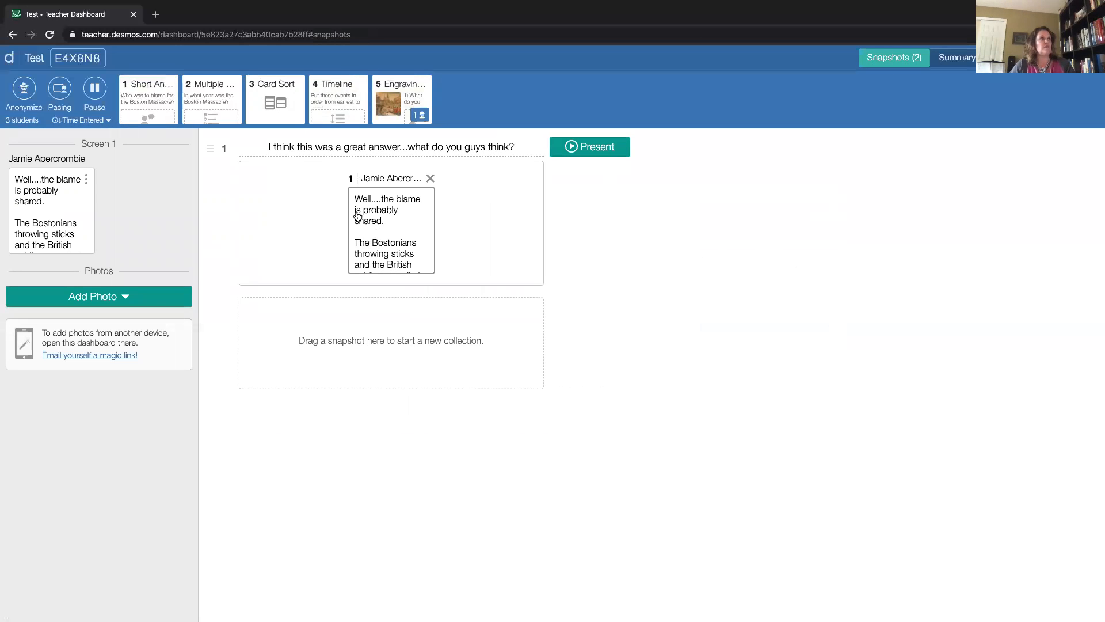
pyautogui.moveTo(92, 179); pyautogui.dragTo(377, 371)
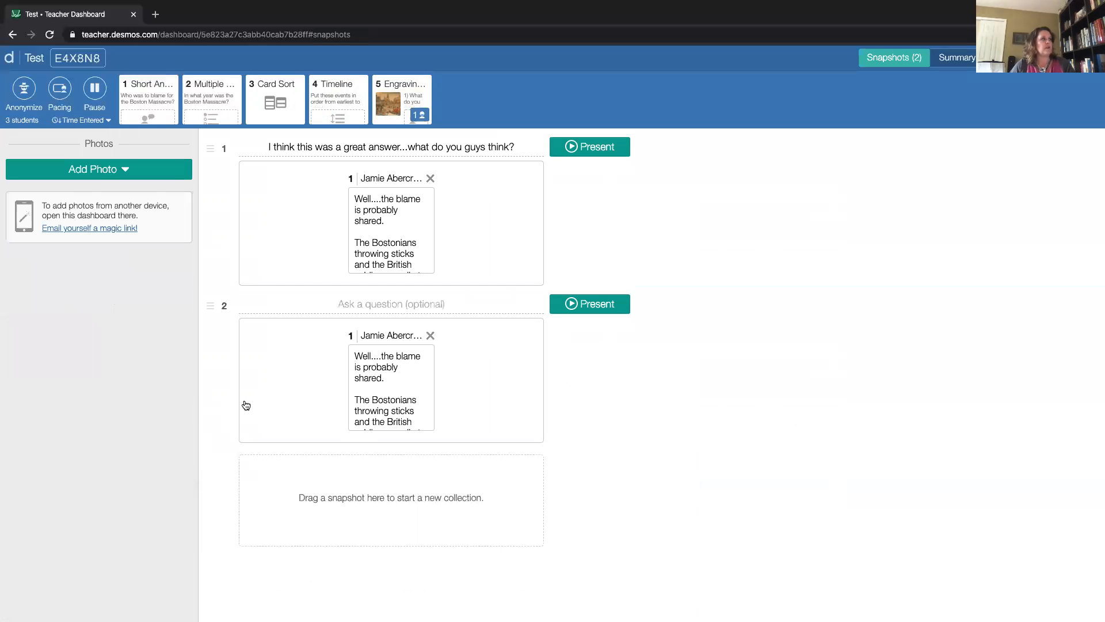
# Step: Add the question "What do you think about this?" to the second snapshot collection
pyautogui.click(364, 302)
pyautogui.write('Wjat')
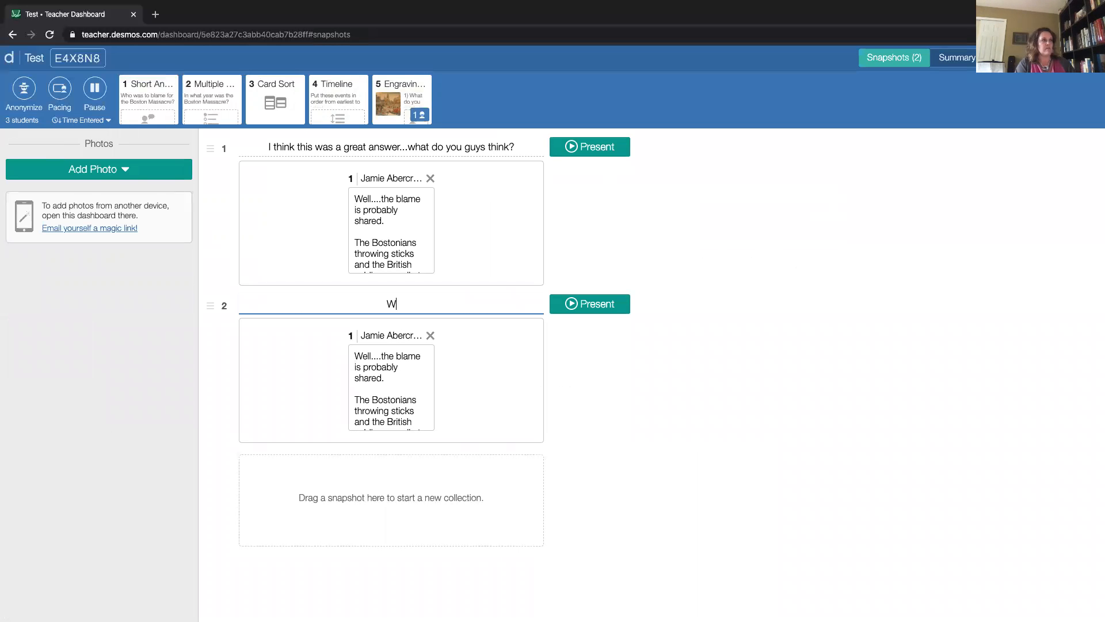
pyautogui.press('BackSpace')
pyautogui.press('BackSpace')
pyautogui.press('BackSpace')
pyautogui.write('jat')
pyautogui.press('BackSpace')
pyautogui.press('BackSpace')
pyautogui.press('BackSpace')
pyautogui.write('hat do you tink abou')
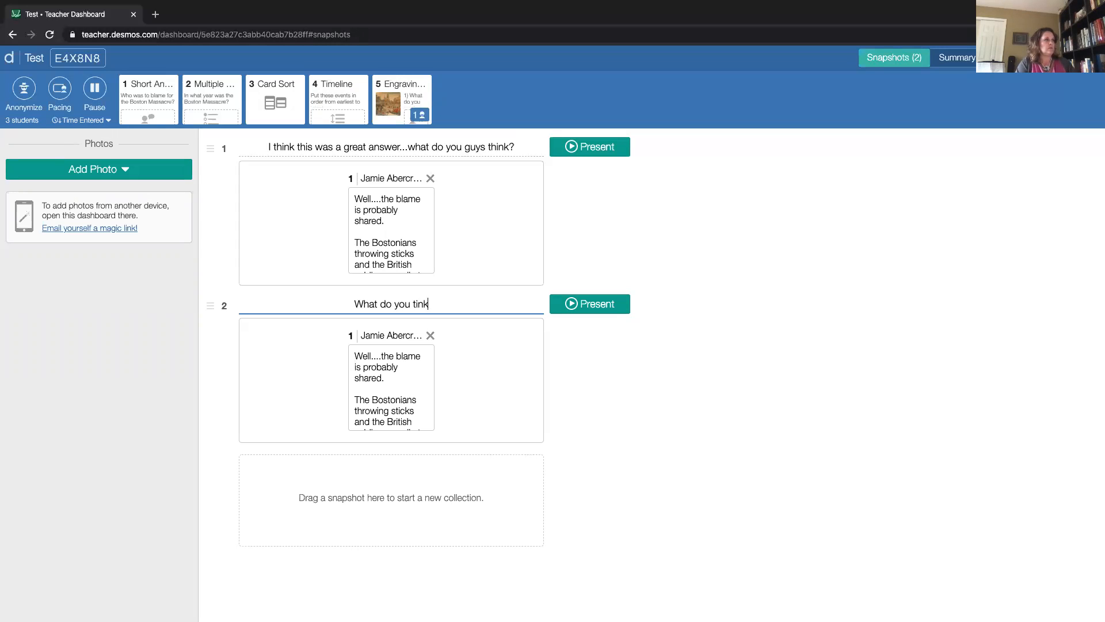
pyautogui.press('BackSpace')
pyautogui.press('BackSpace')
pyautogui.press('BackSpace')
pyautogui.press('BackSpace')
pyautogui.press('BackSpace')
pyautogui.press('BackSpace')
pyautogui.press('BackSpace')
pyautogui.press('BackSpace')
pyautogui.write('hink about this?')
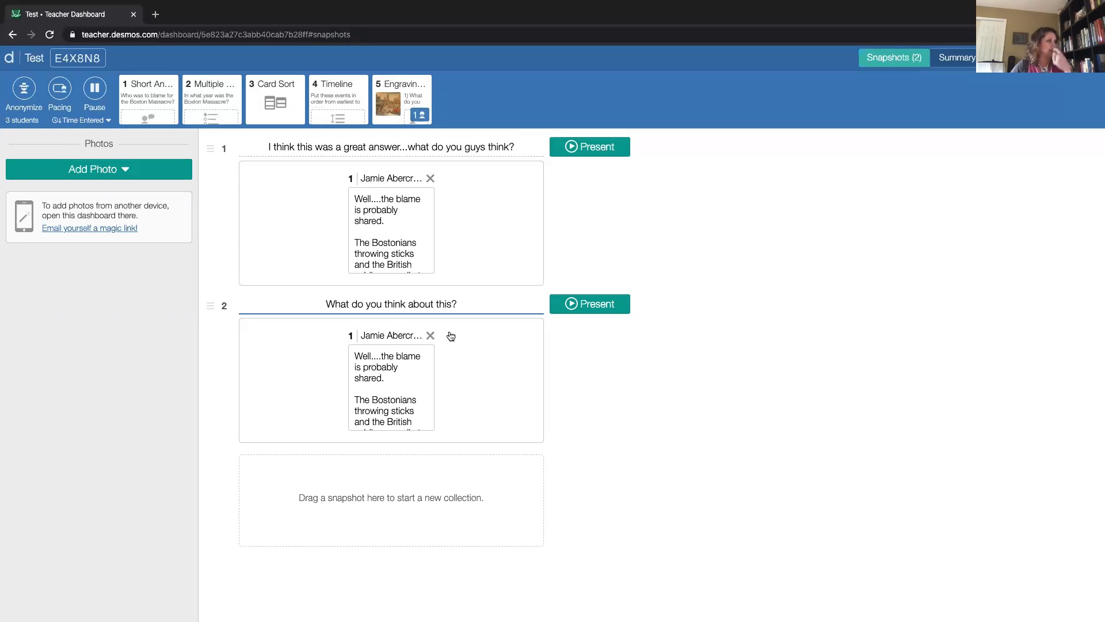
# Step: Present the second snapshot collection, view its response in the original Short Answer screen, and leave that view
pyautogui.click(570, 306)
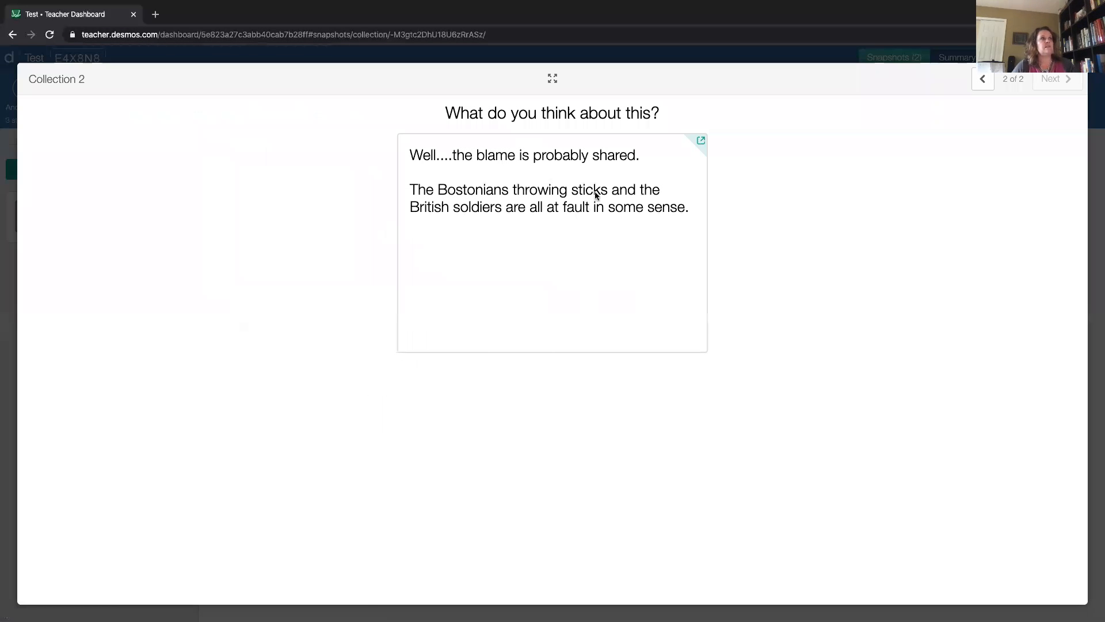
pyautogui.click(703, 142)
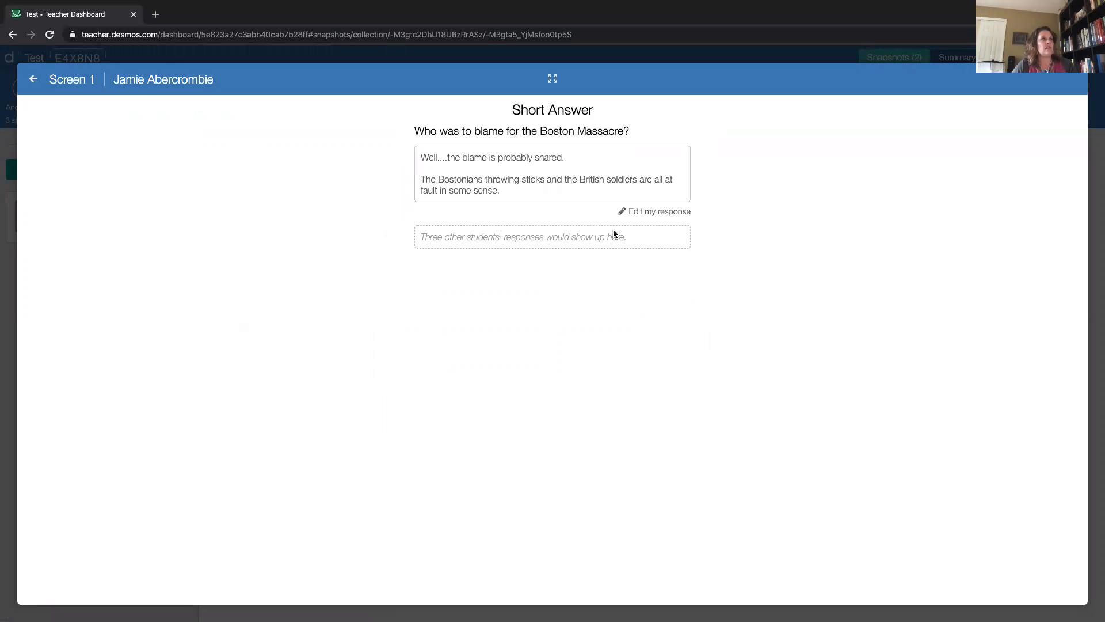
pyautogui.press('Escape')
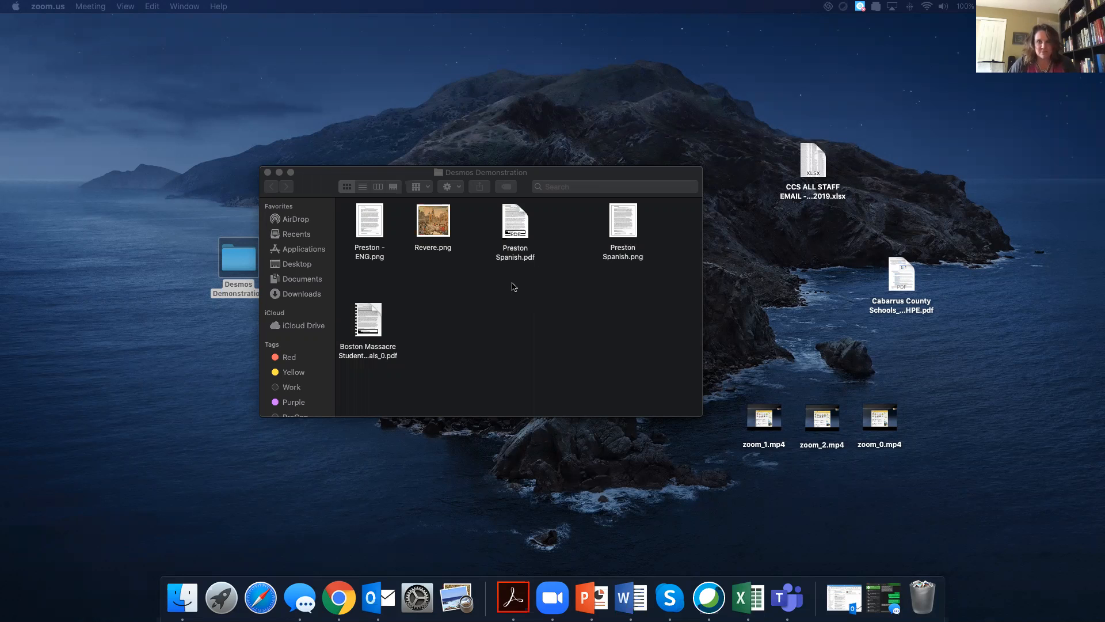
# Step: Open Preston Spanish.pdf in Acrobat, save it as a PNG in the Desmos Demonstration folder, replacing the existing file, and close the PDF
pyautogui.doubleClick(513, 223)
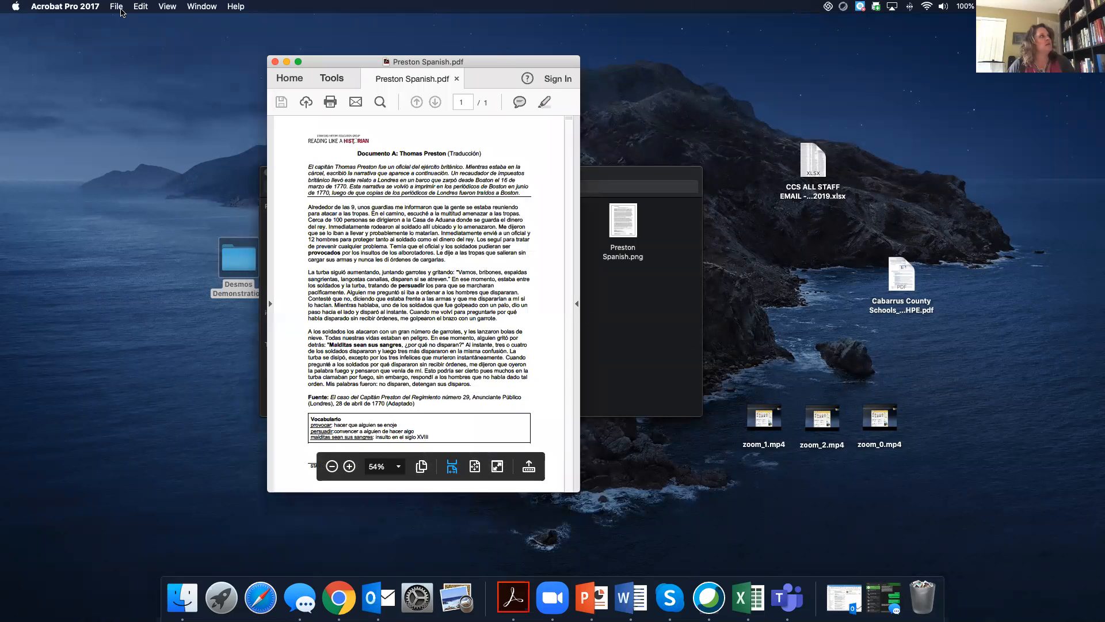
pyautogui.click(117, 6)
pyautogui.click(133, 75)
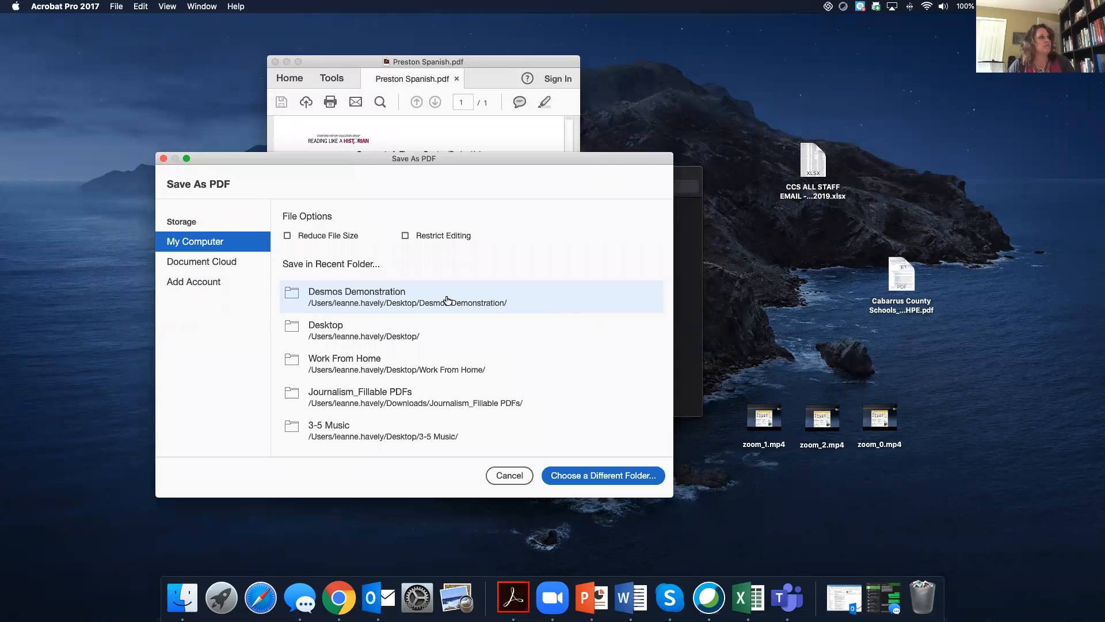
pyautogui.click(447, 300)
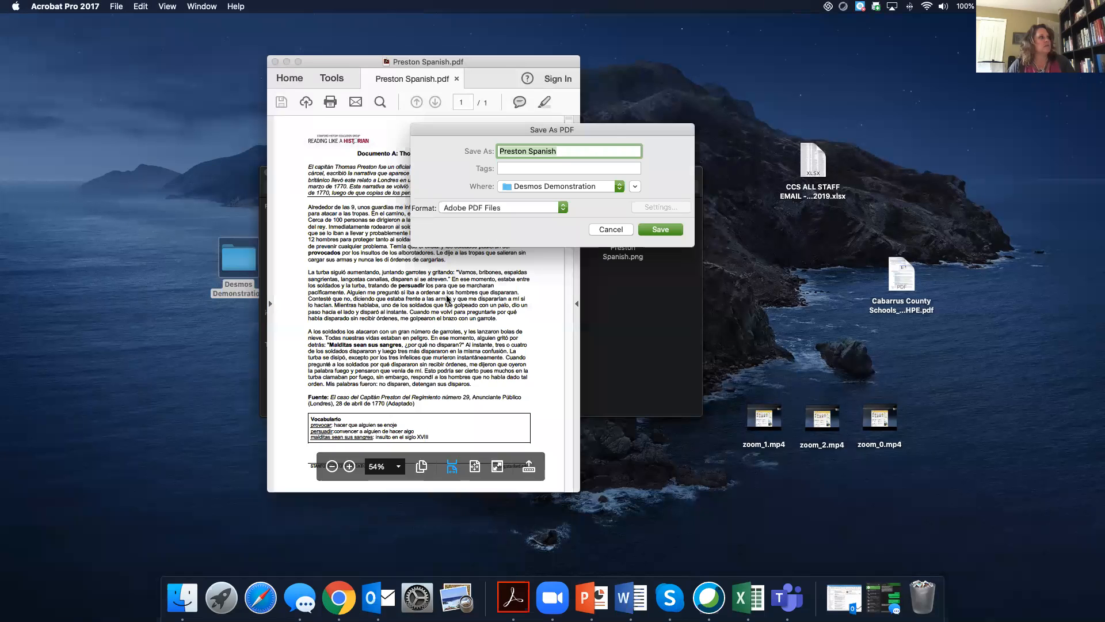
pyautogui.click(474, 206)
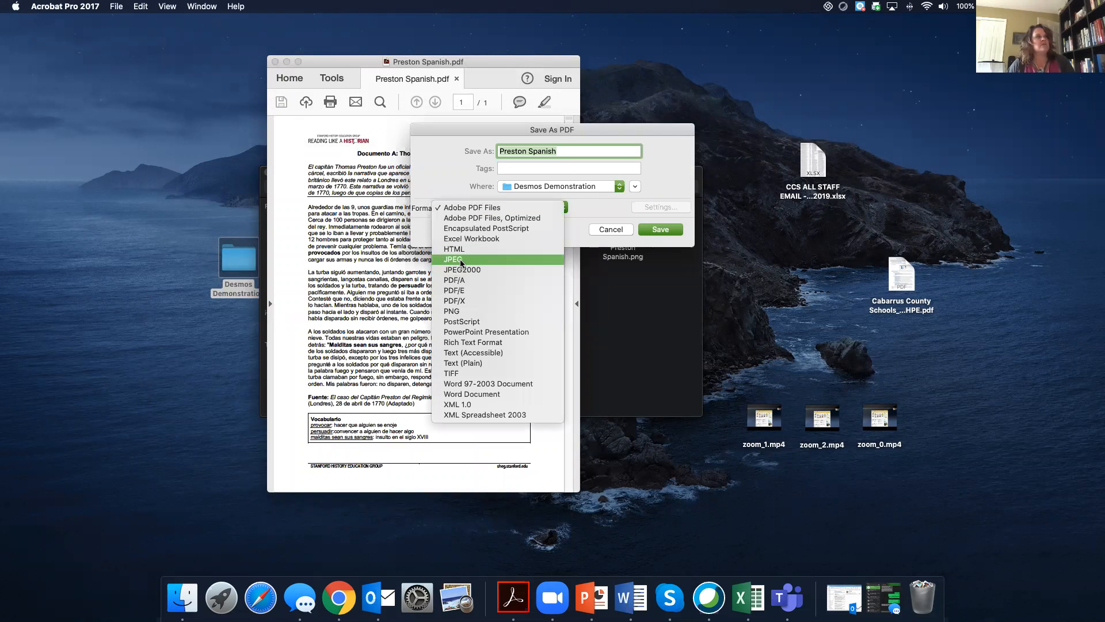
pyautogui.click(459, 313)
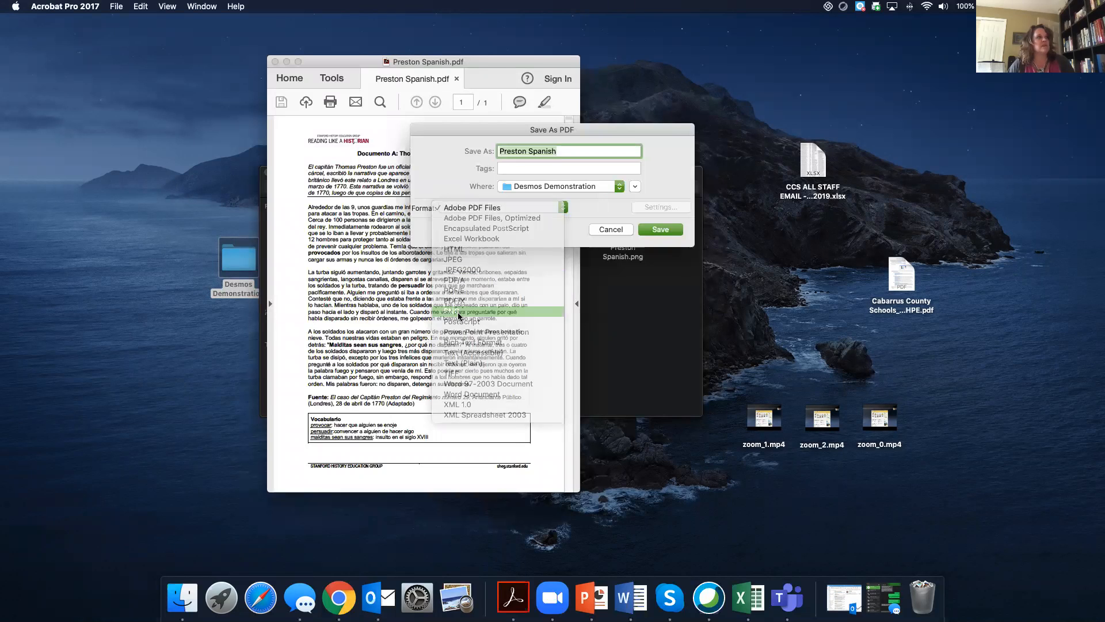
pyautogui.click(660, 229)
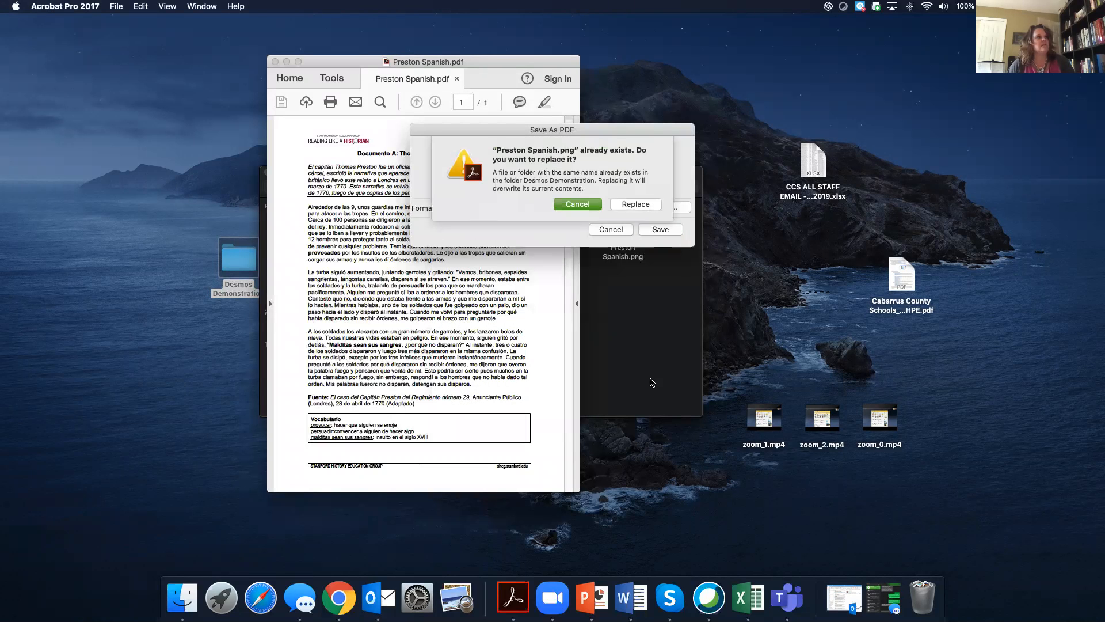
pyautogui.click(630, 204)
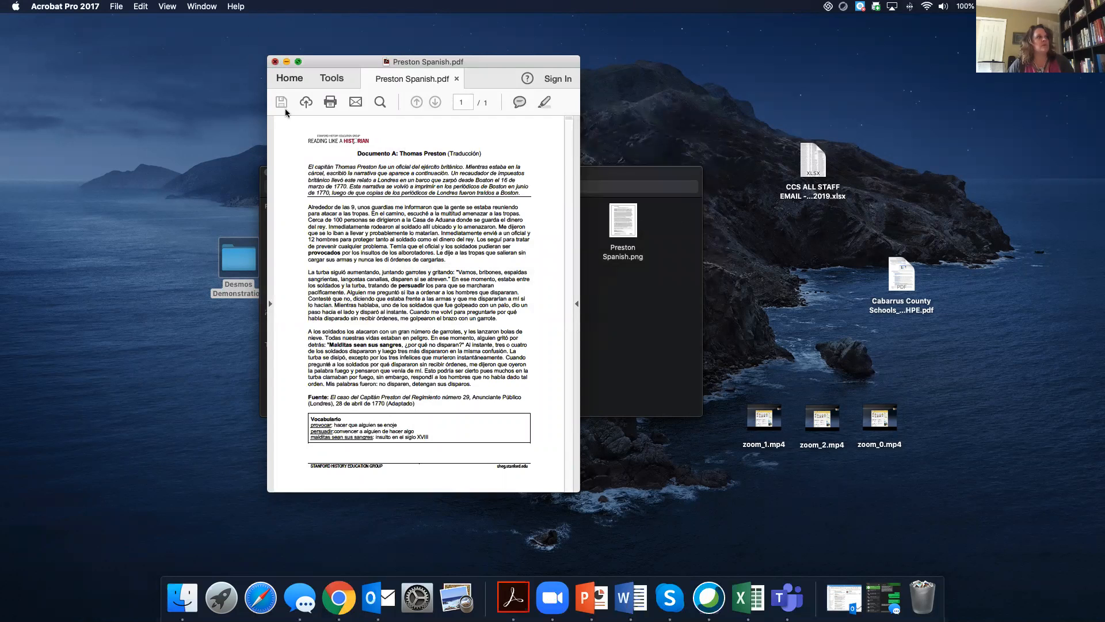
pyautogui.click(276, 62)
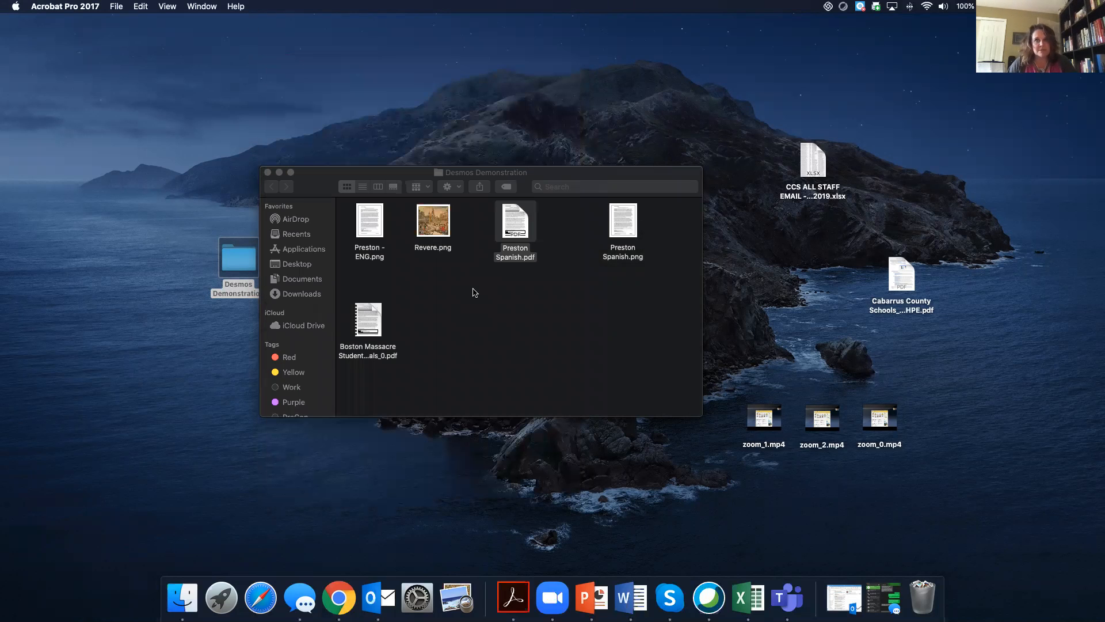